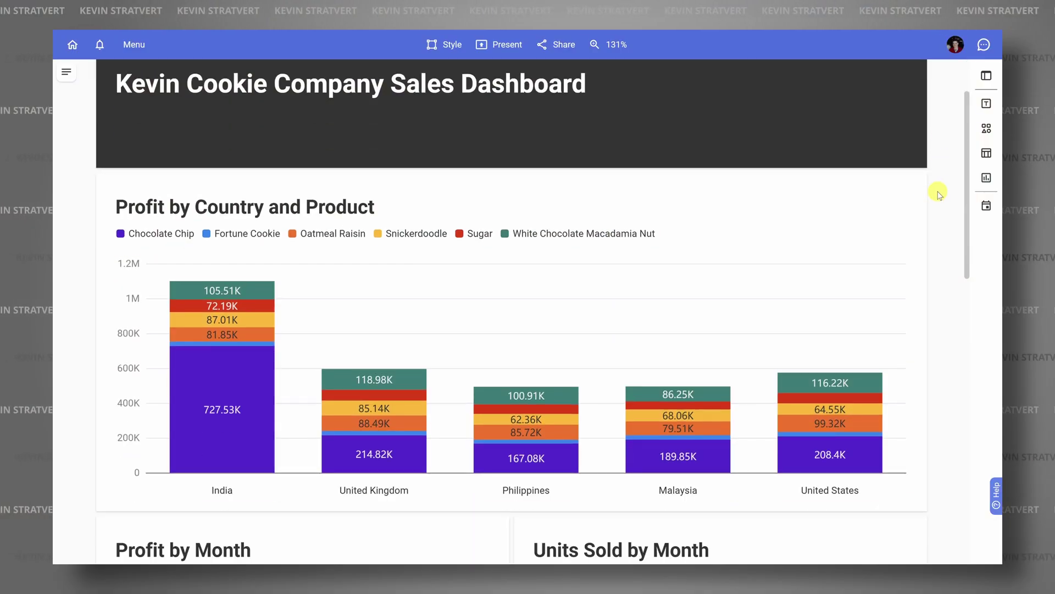
- Toggle the White Chocolate Macadamia Nut and Sugar series in the country profit chart and move the Profit by Month chart toward Units Sold by Month
scroll(938, 193, down, 2)
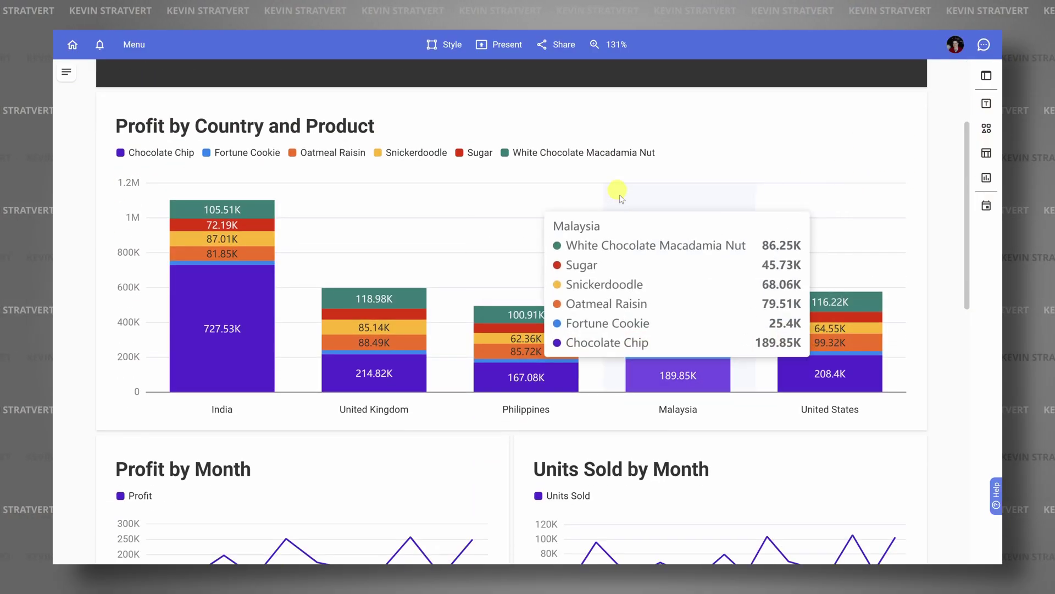
click(527, 152)
click(480, 153)
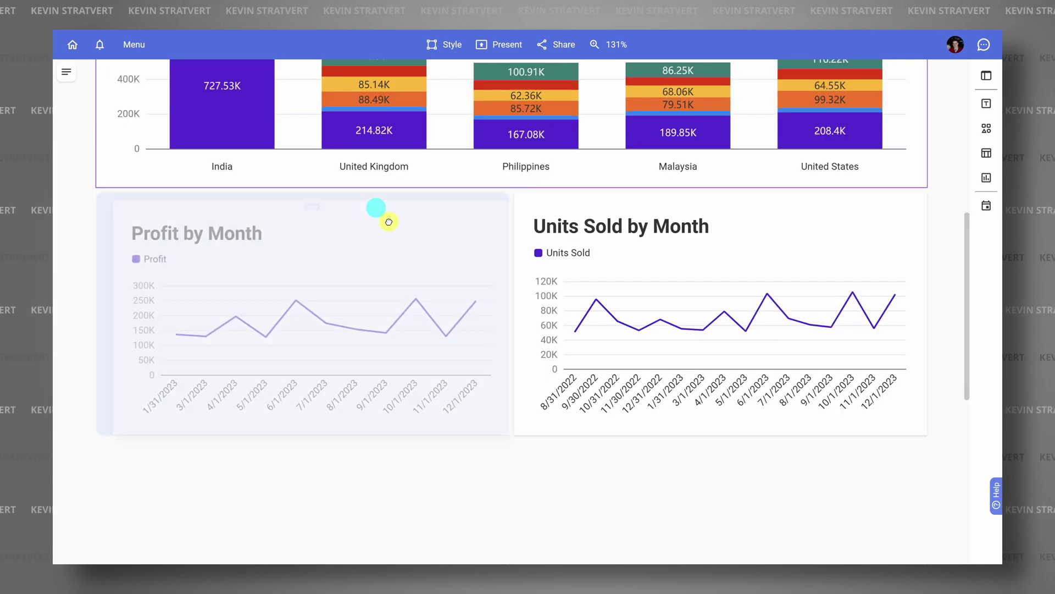
drag(384, 219, 748, 466)
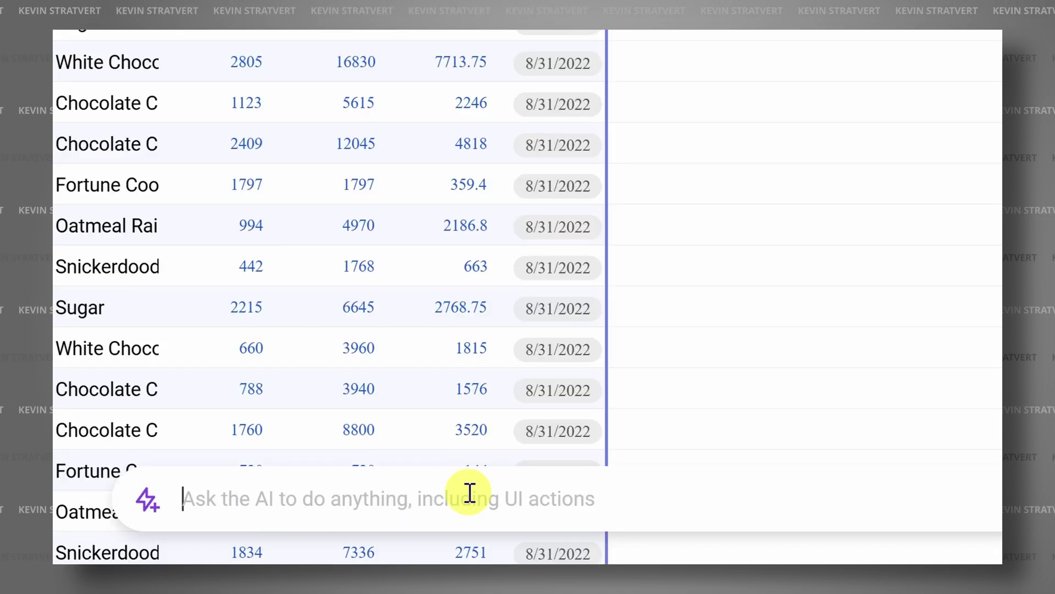
- Ask the AI to add a column with the profit and make a stacked bar chart that shows profit by country and product
text(Add a column with the profit)
click(889, 533)
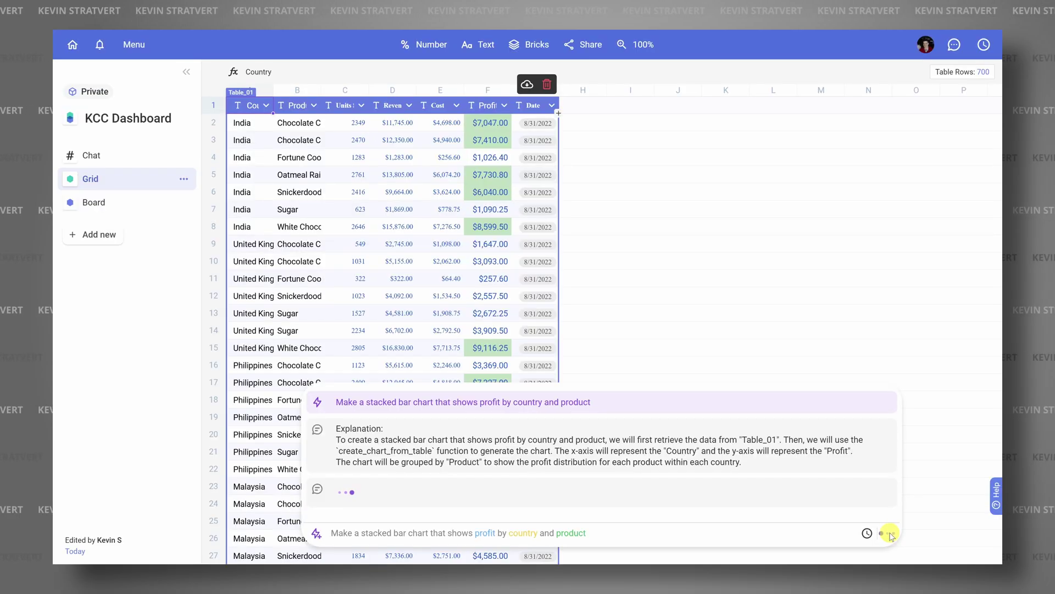
mouse_move(476, 249)
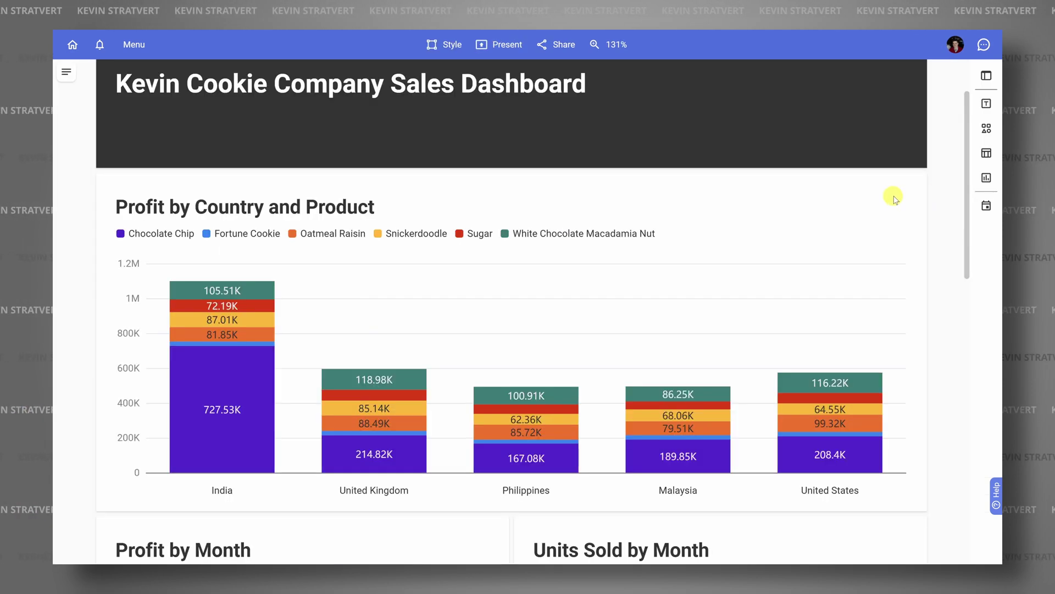
- Toggle the White Chocolate Macadamia Nut series in the profit chart and open the dashboard's sharing options
scroll(890, 195, down, 2)
click(529, 157)
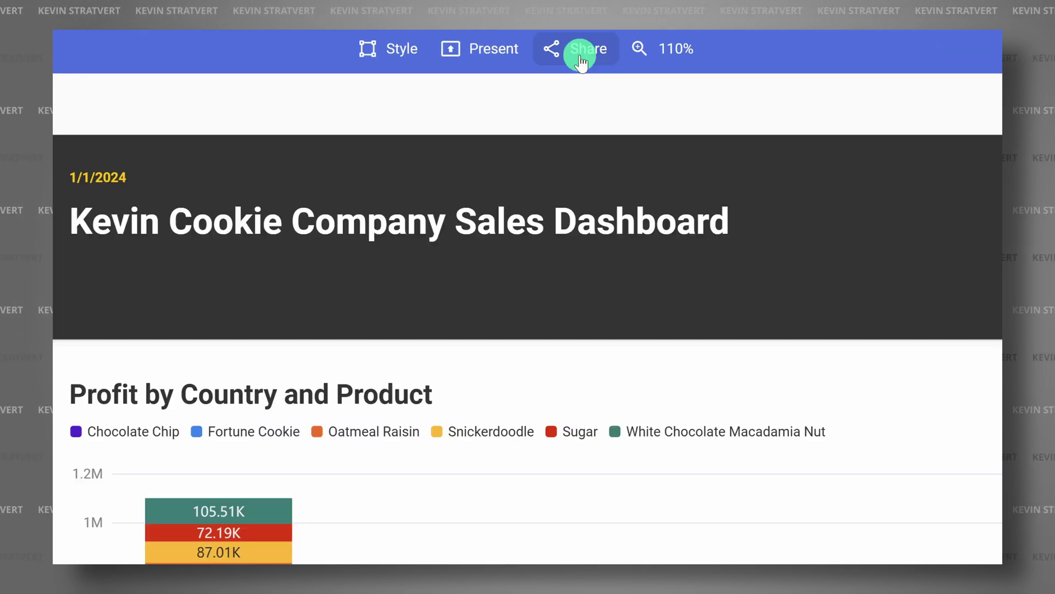
click(557, 45)
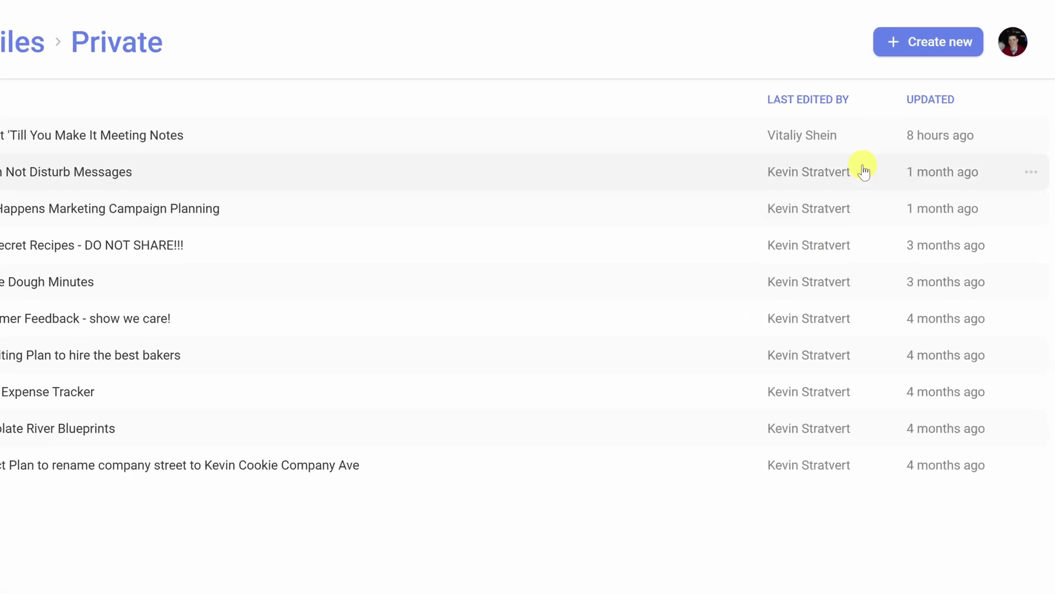
- Create a new file in the Private room and rename it KCC Dashboard
click(920, 60)
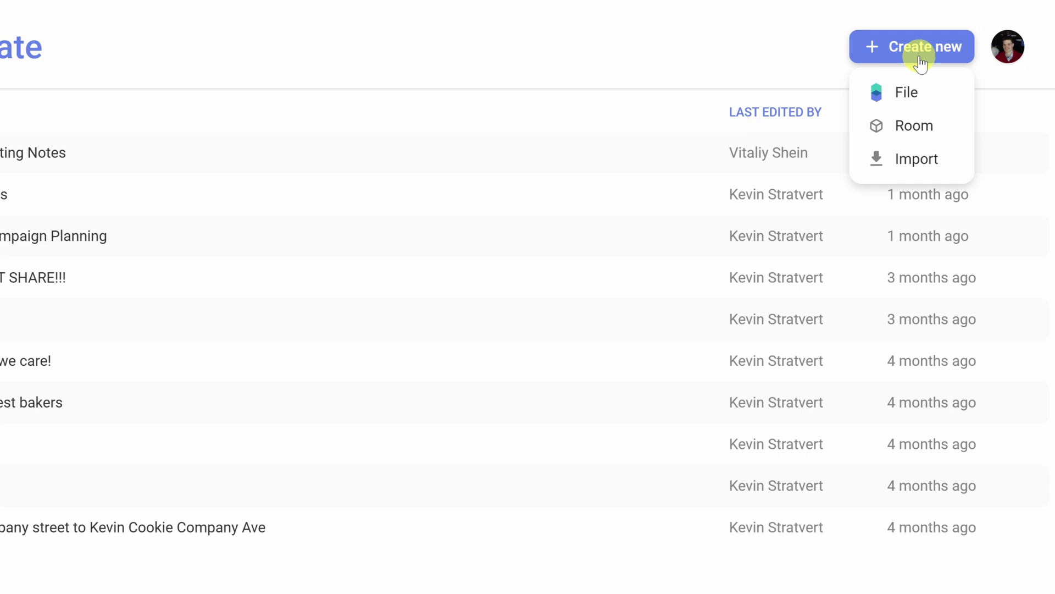
click(923, 102)
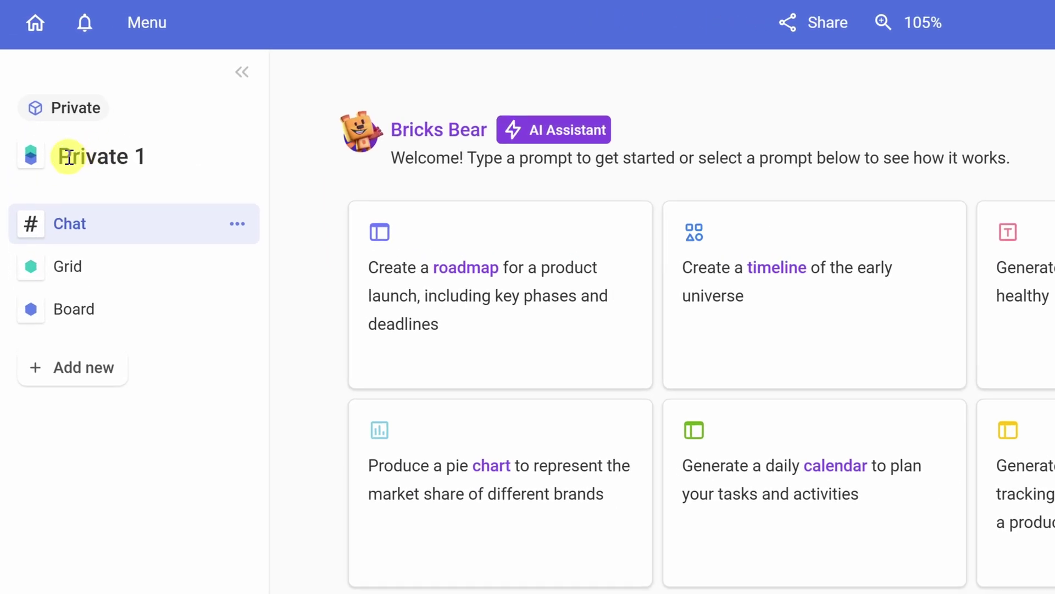
click(69, 157)
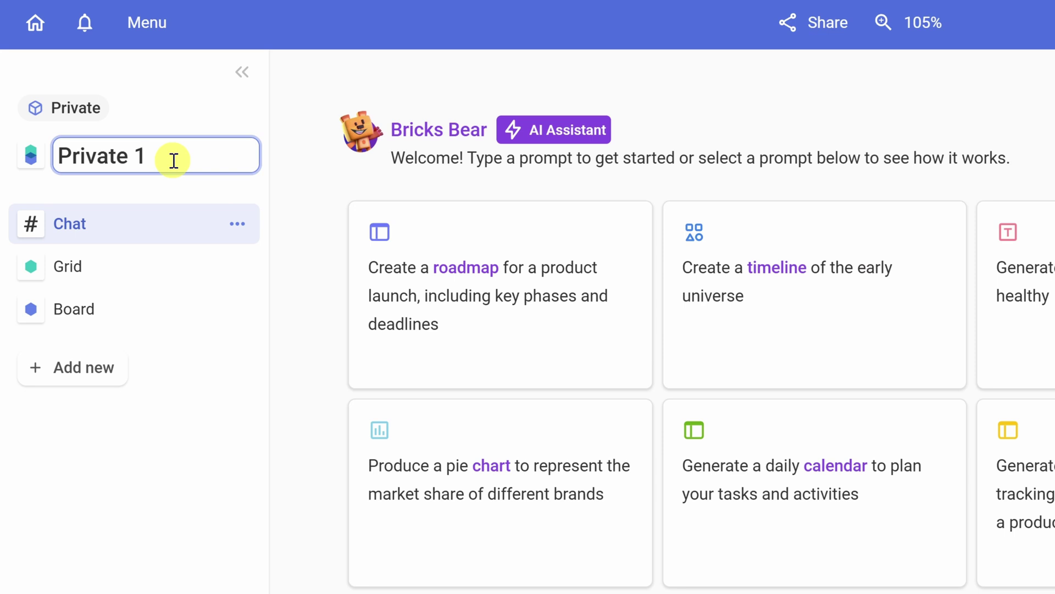
drag(174, 160, 59, 157)
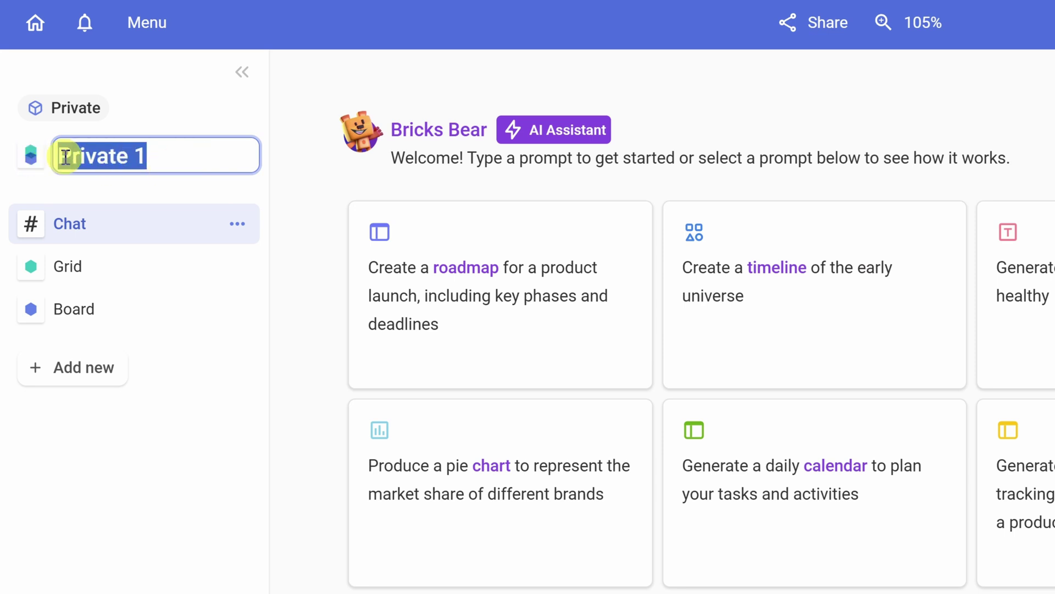
text(KCC Dashboard)
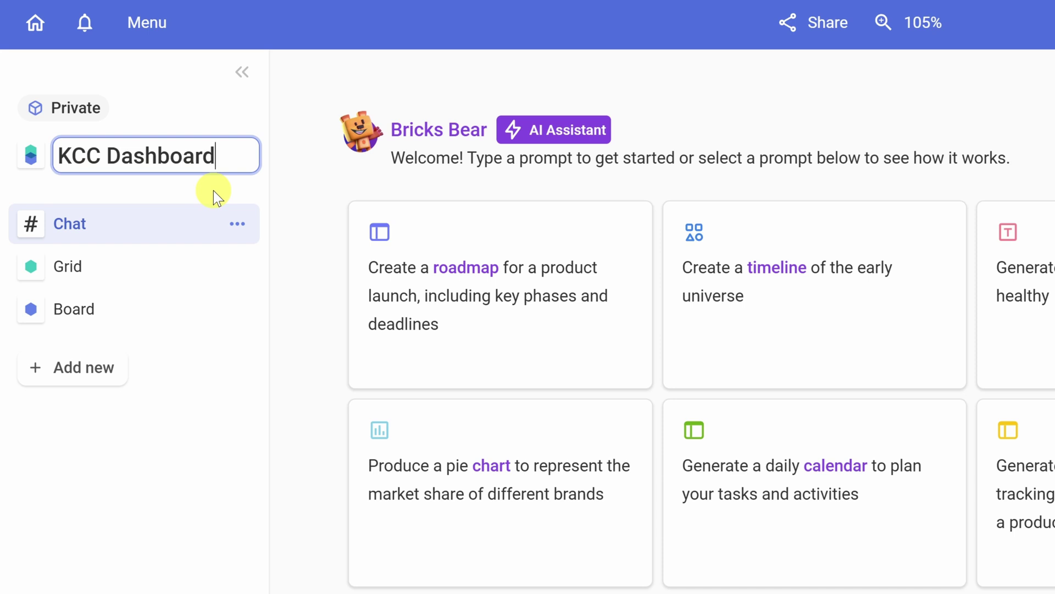
click(94, 224)
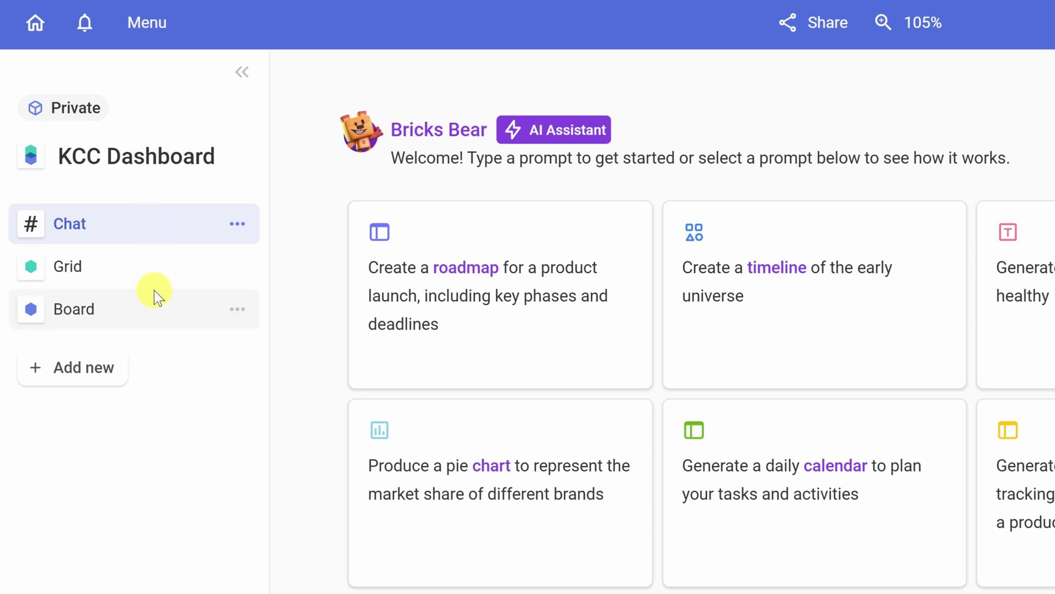
click(110, 376)
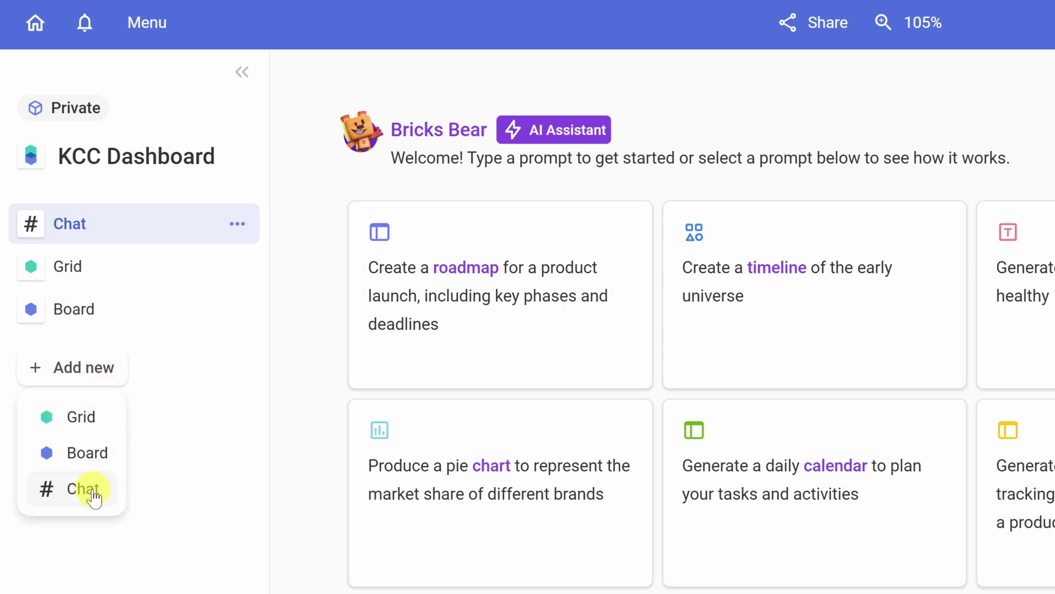
click(197, 458)
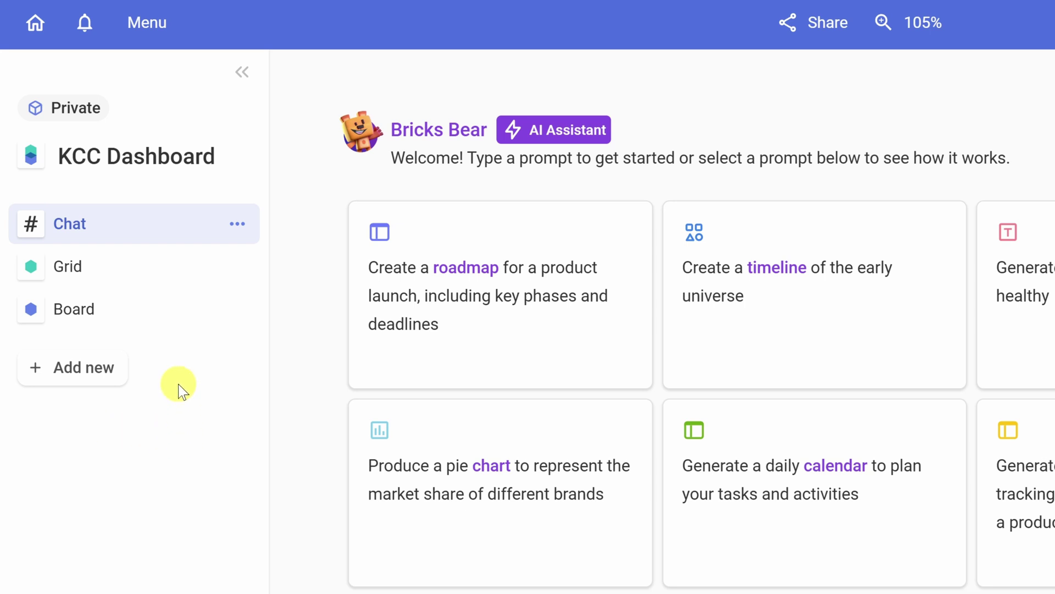
- Paste the copied sales data into the Grid page starting at cell A1 and fit column A's width to its contents
click(84, 274)
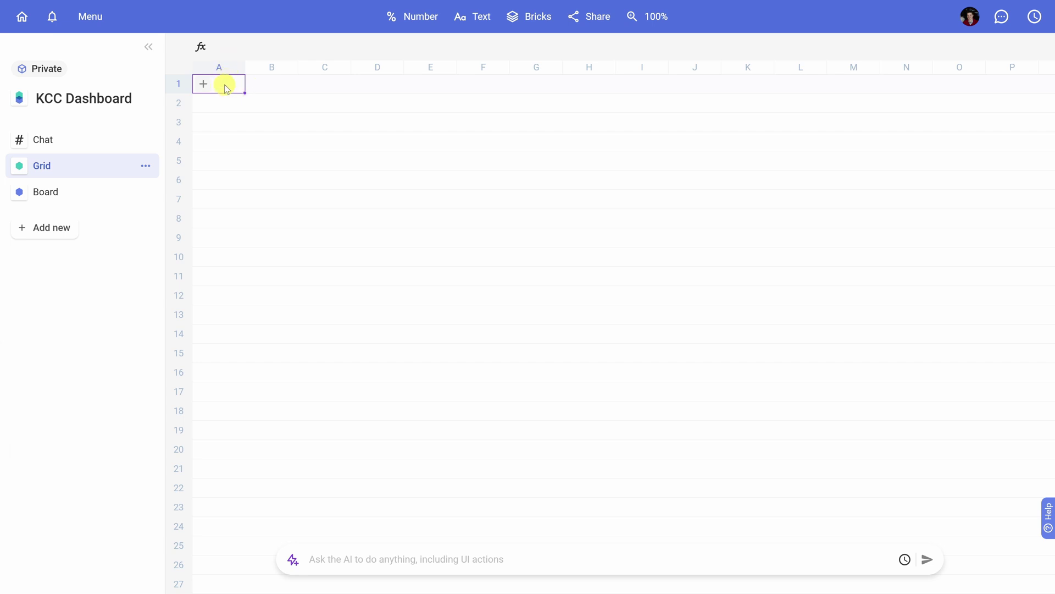
key(ctrl+v)
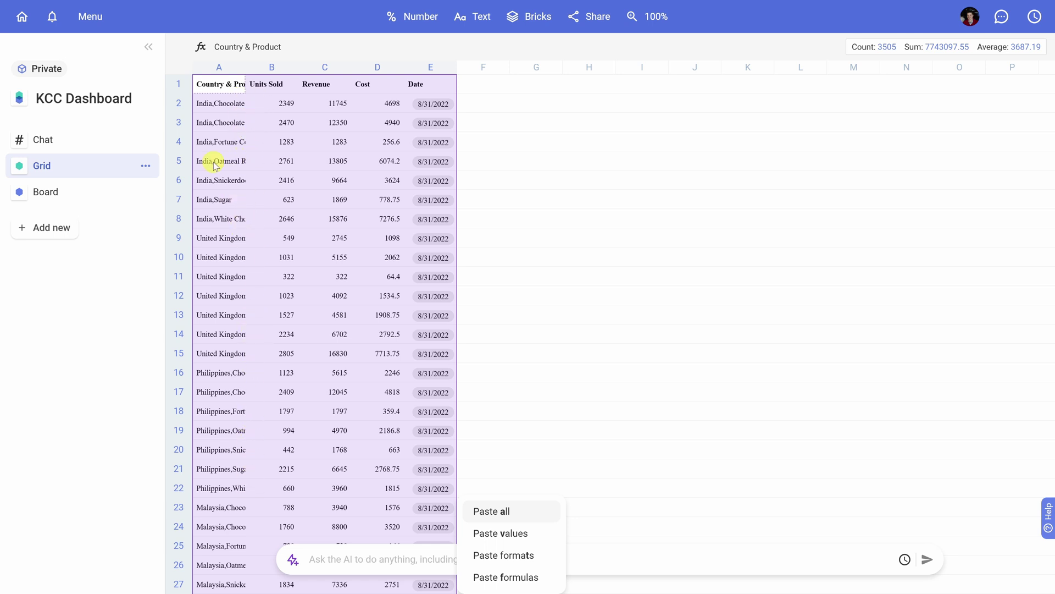
click(178, 67)
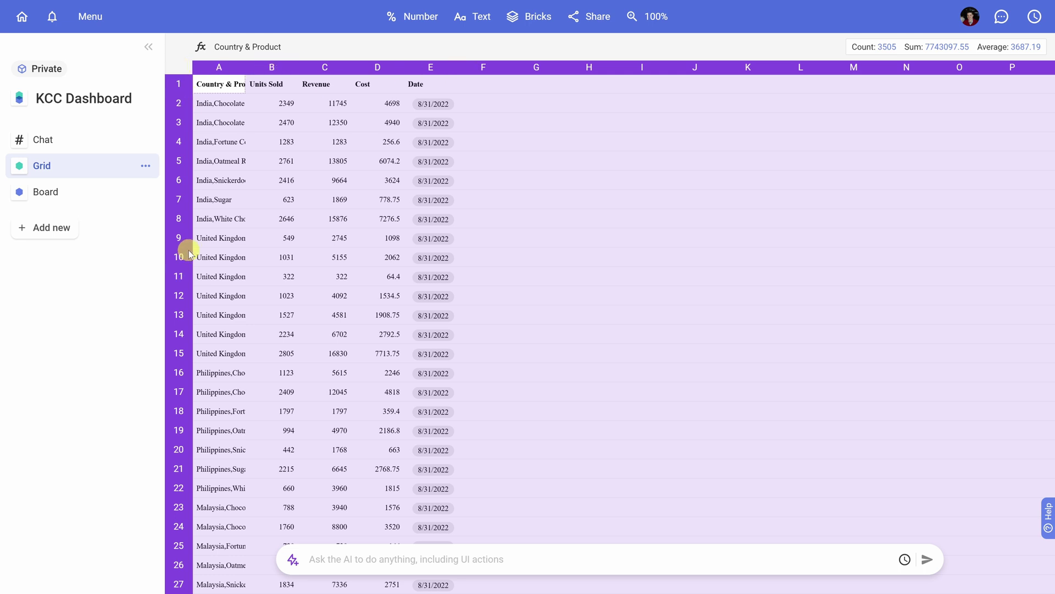
double_click(246, 67)
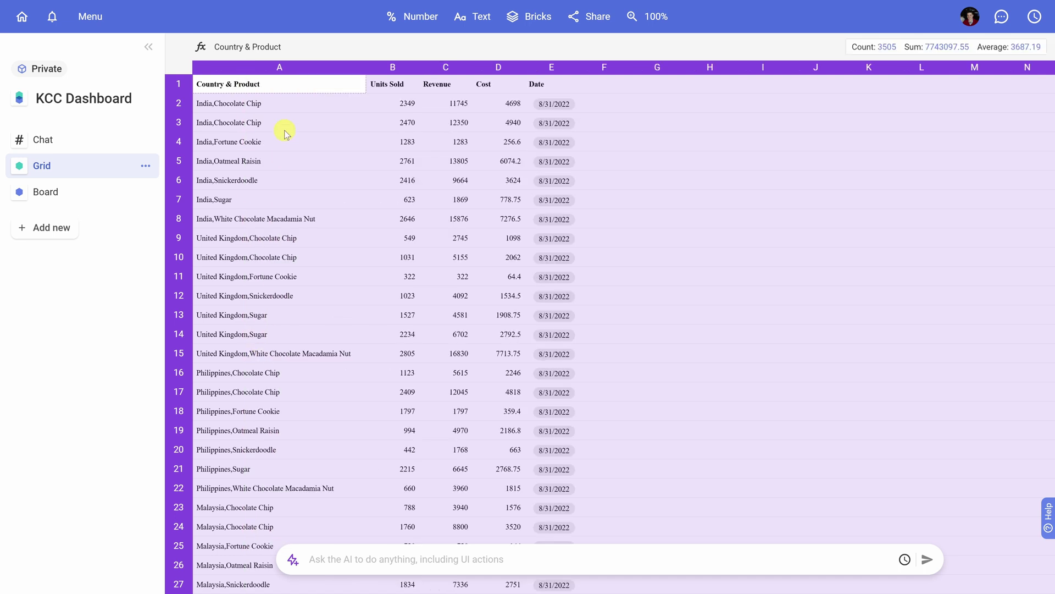
- Examine the pasted sales data: the header row, the combined Country & Product column, and the Revenue and Cost number formatting
click(281, 88)
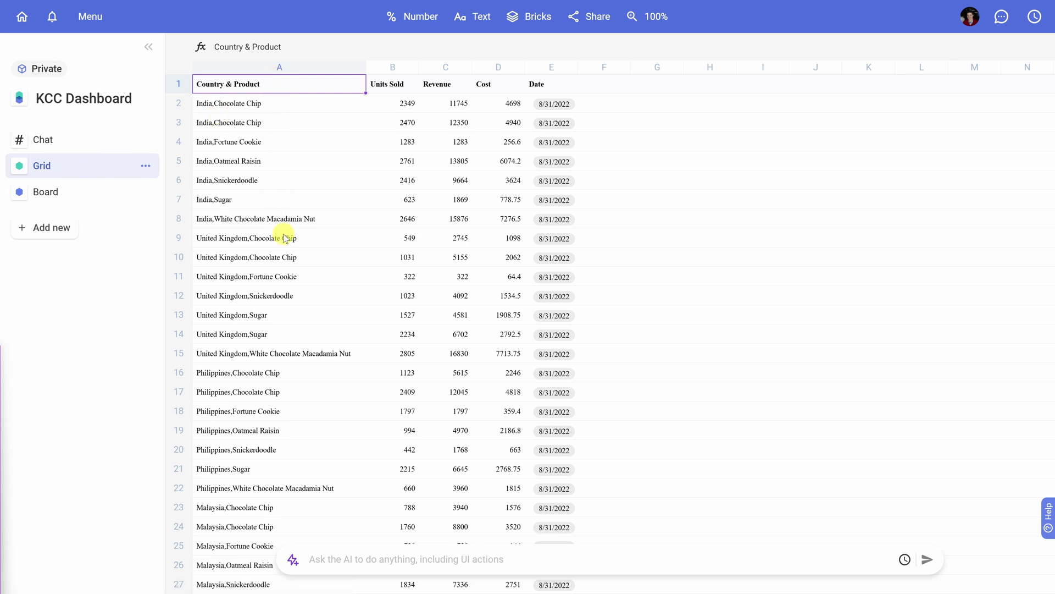
scroll(284, 248, down, 5)
scroll(285, 261, up, 5)
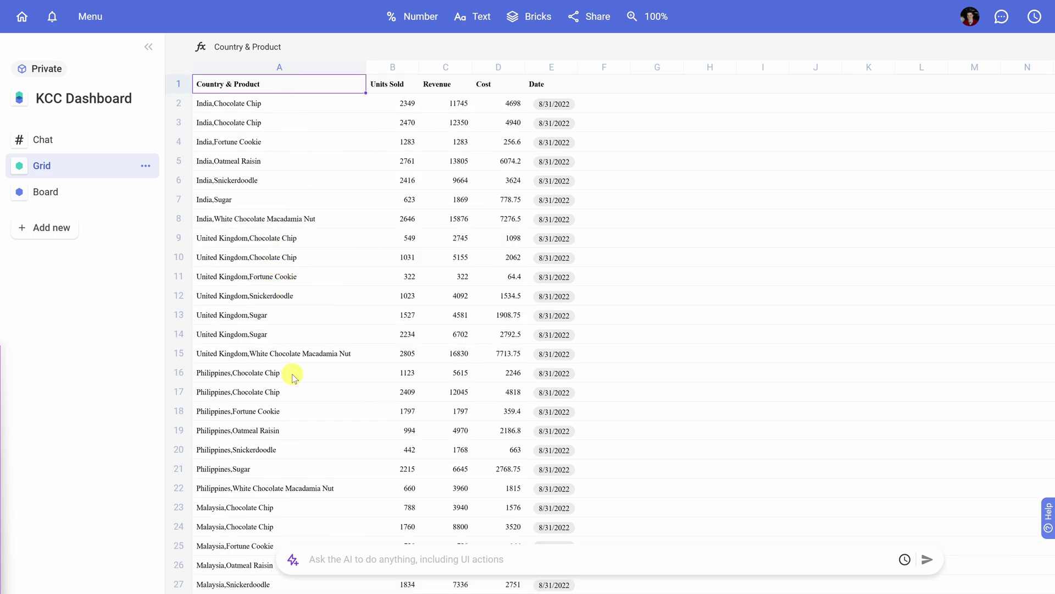
drag(261, 84, 551, 83)
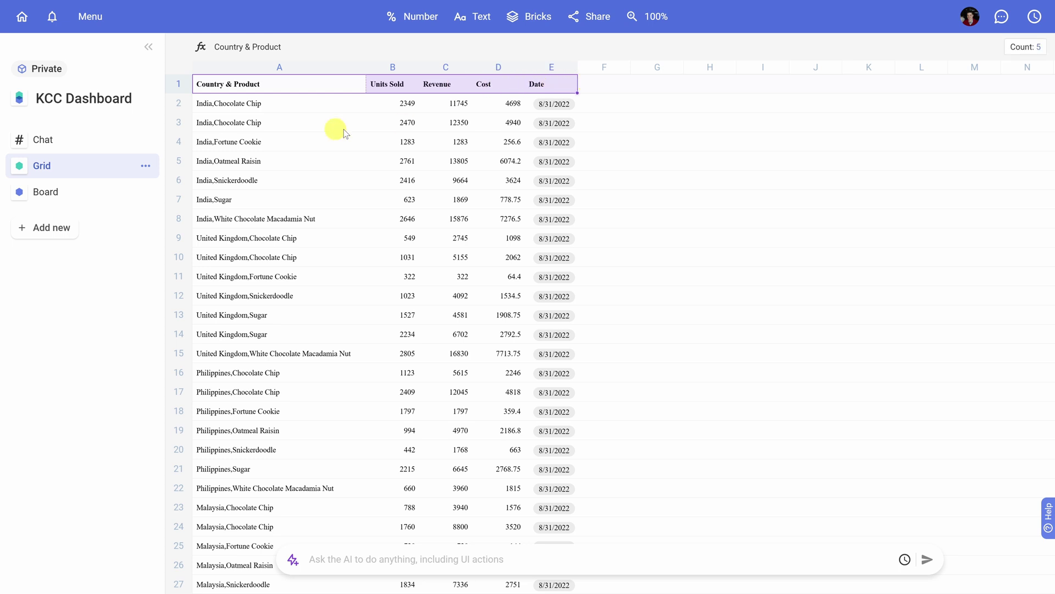
drag(280, 104, 568, 391)
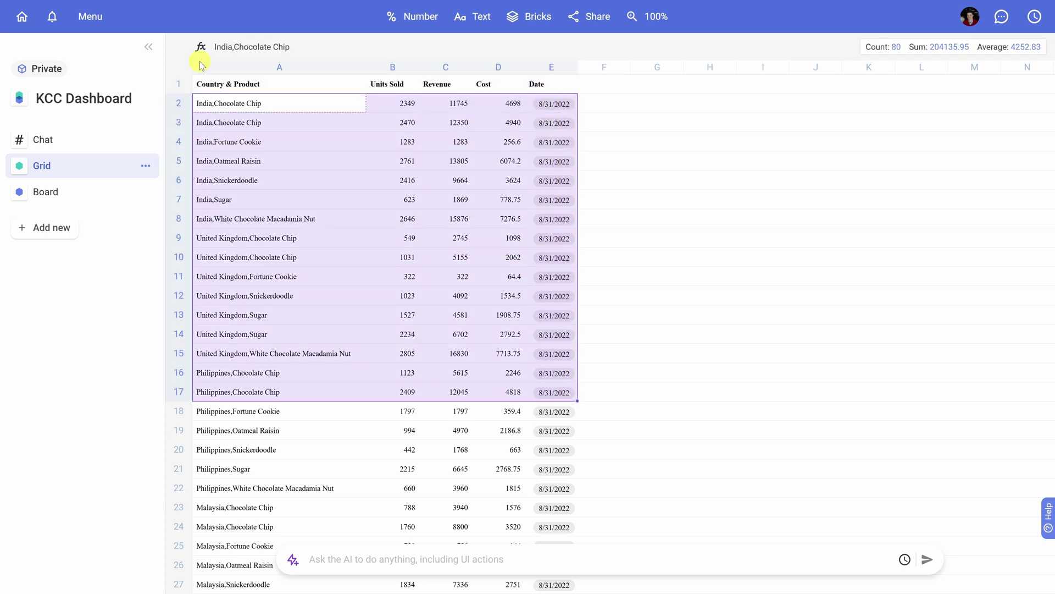
click(294, 84)
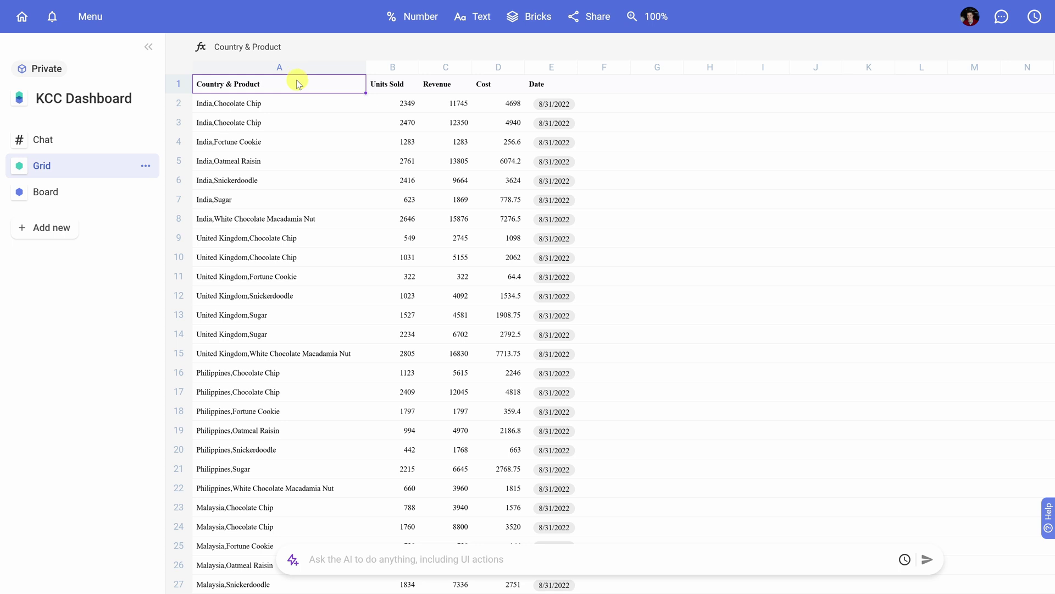
click(282, 66)
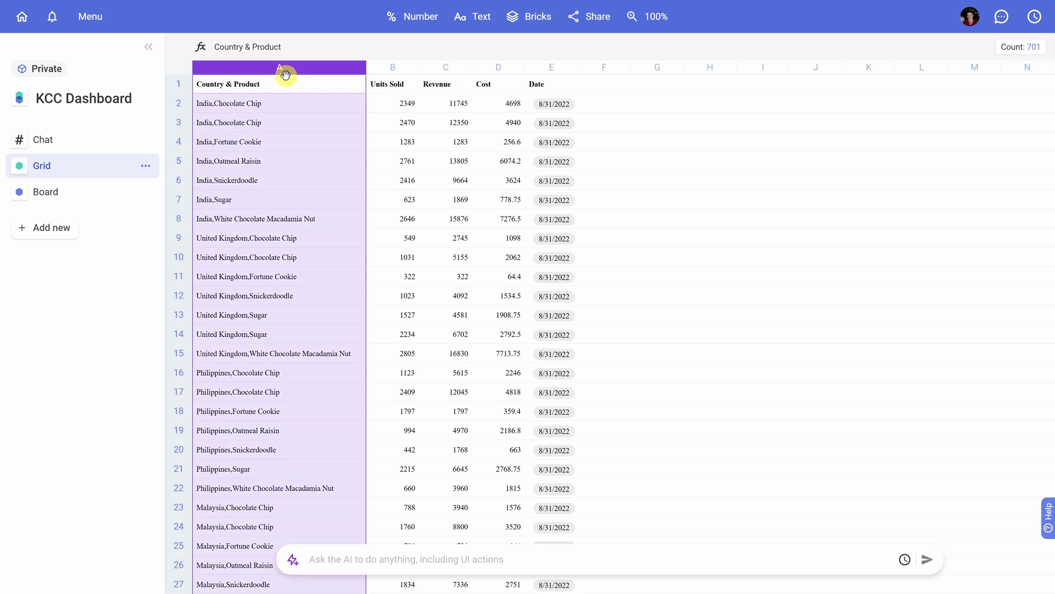
click(282, 83)
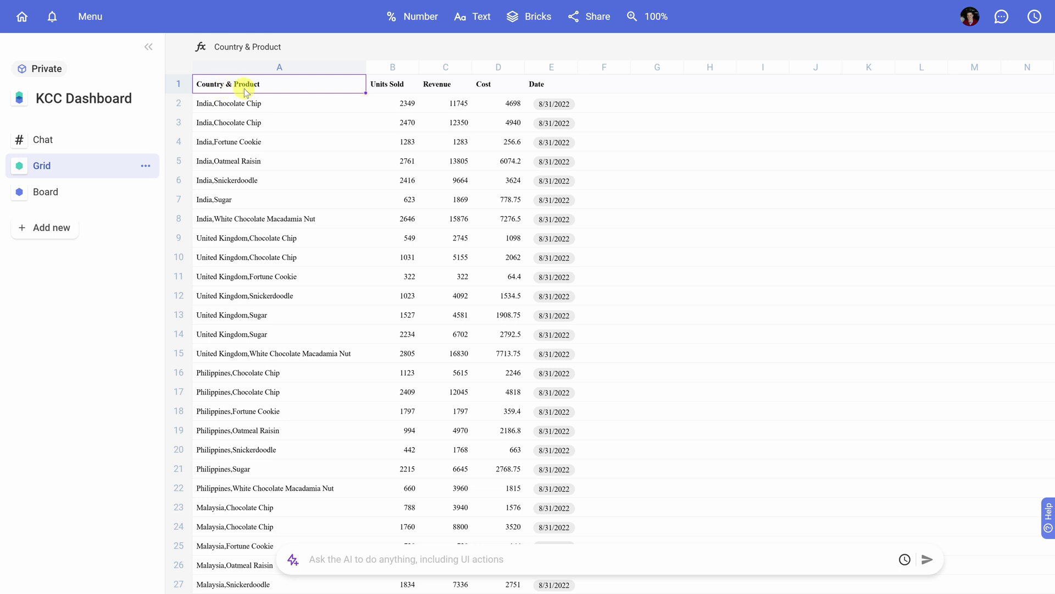
mouse_move(277, 103)
mouse_down()
mouse_move(276, 411)
mouse_move(271, 104)
mouse_up()
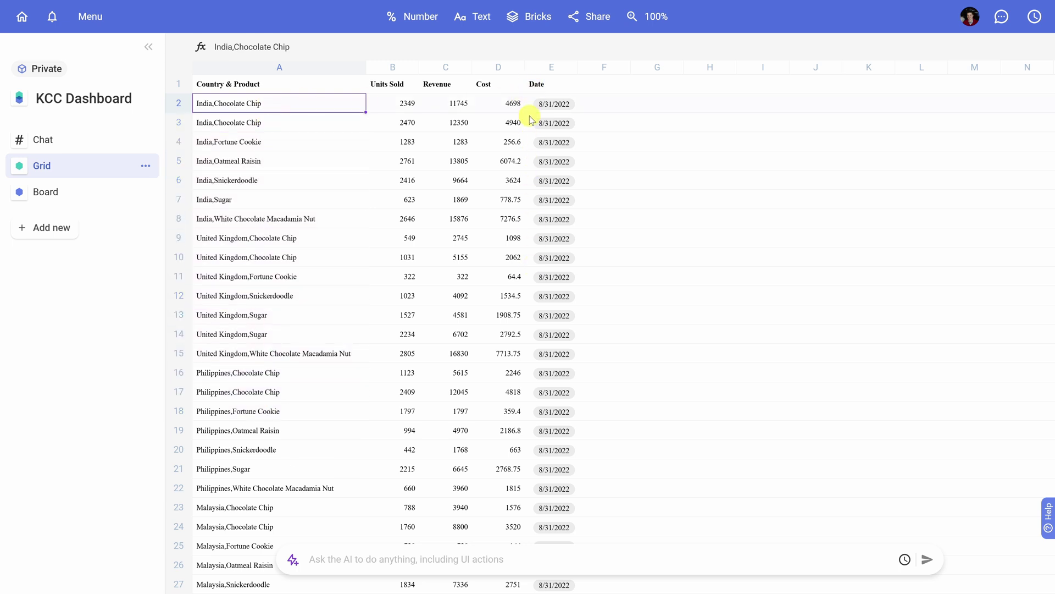
drag(447, 102, 514, 354)
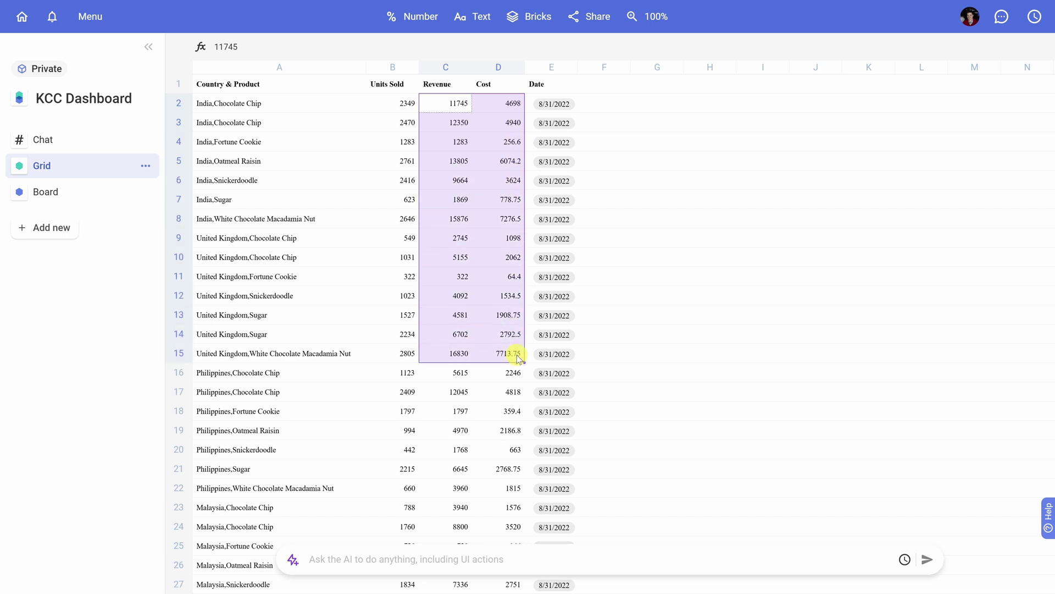
click(512, 391)
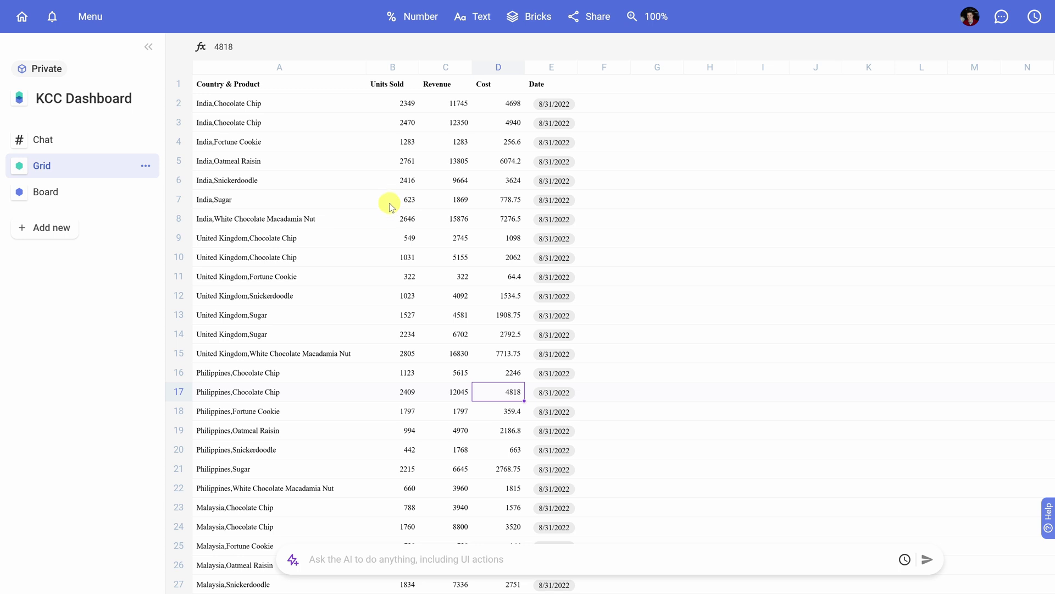
- Convert the sales data starting at cell A1 into a table
click(289, 83)
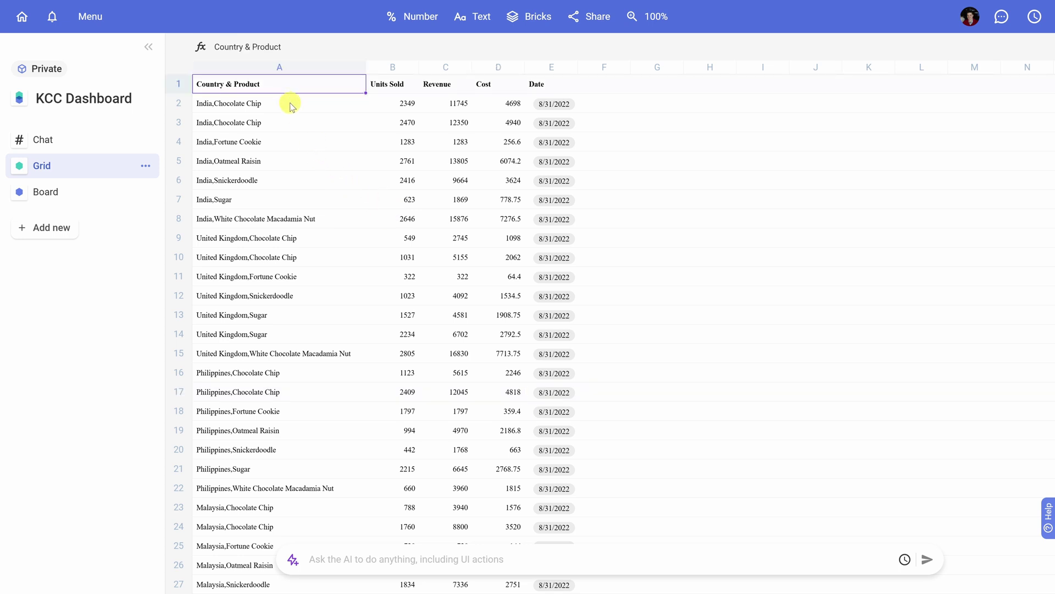
click(533, 24)
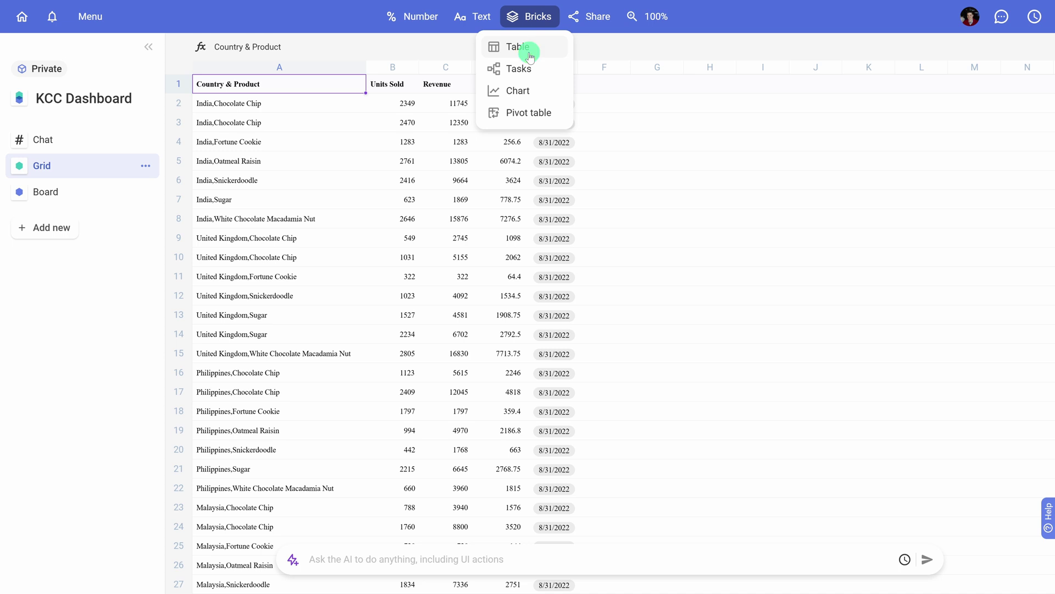
click(530, 55)
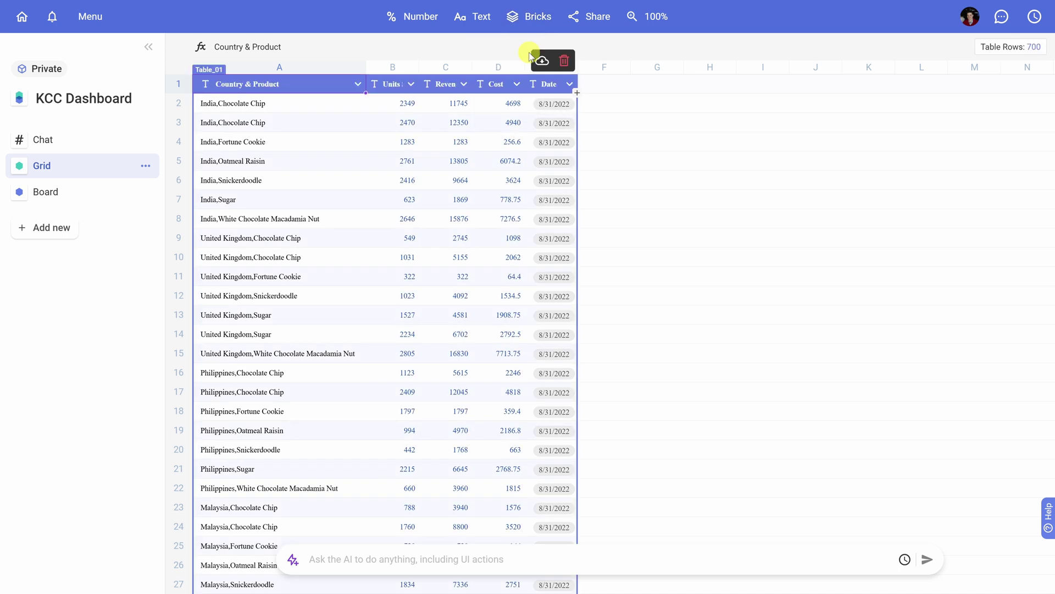
click(288, 66)
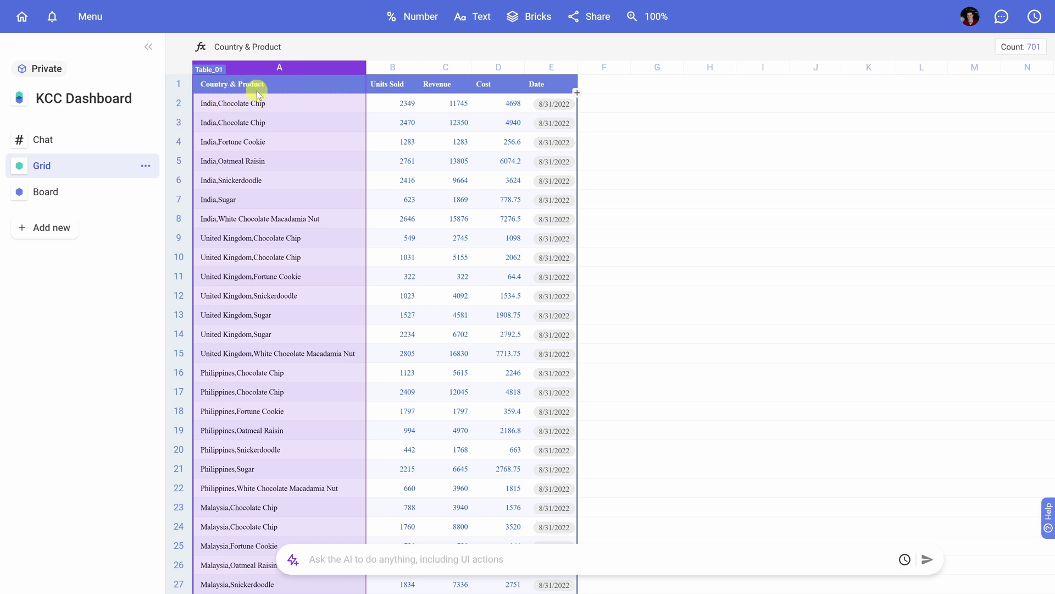
click(339, 110)
right_click(378, 70)
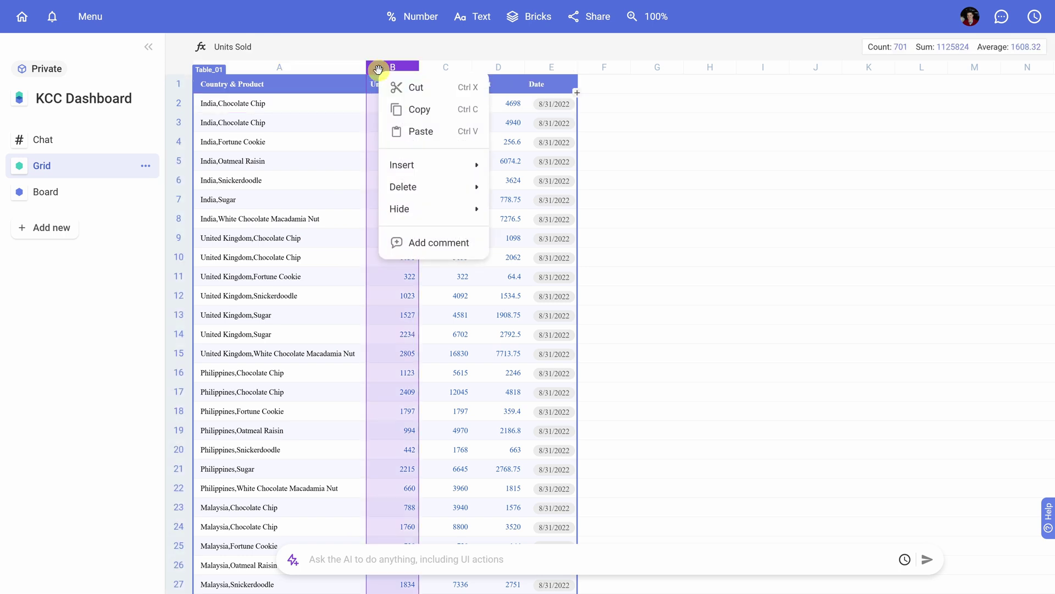
click(412, 166)
click(338, 129)
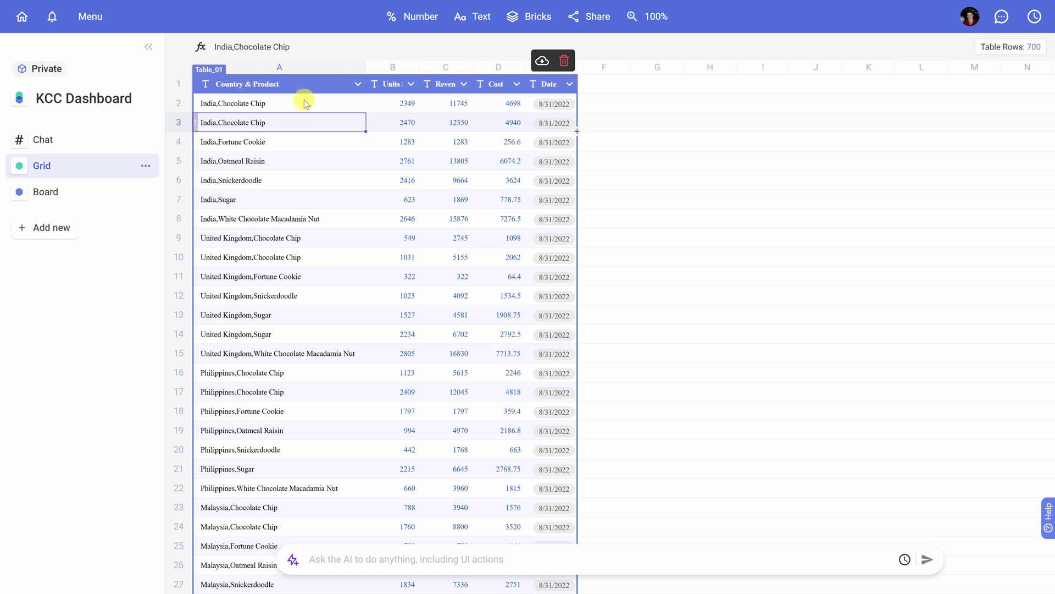
- Have the AI make new columns with the country and the product, and close its response keeping the result
click(305, 103)
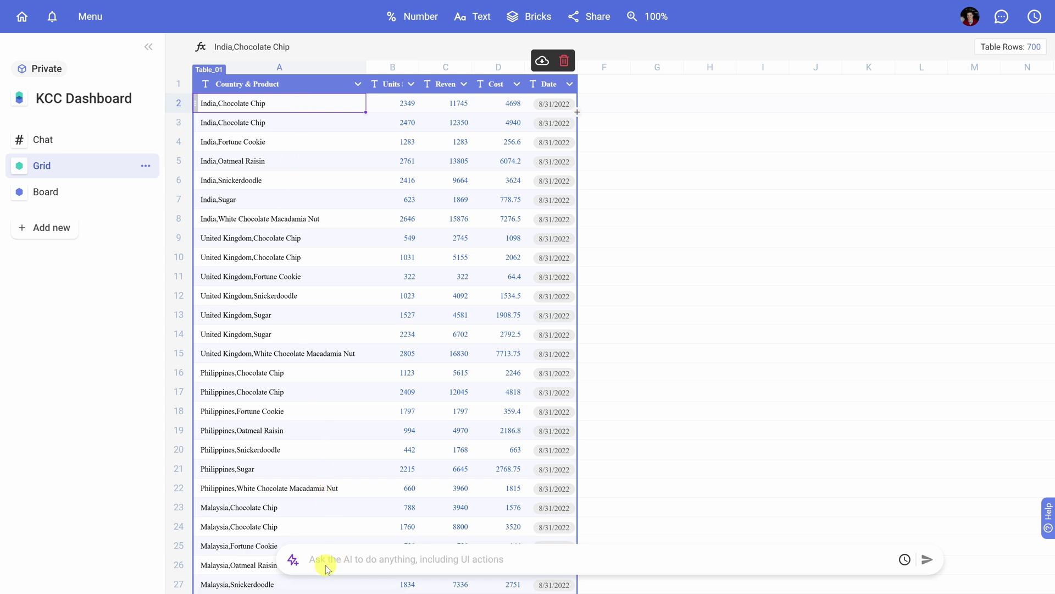
click(389, 560)
text(Make new columns with the country and the product)
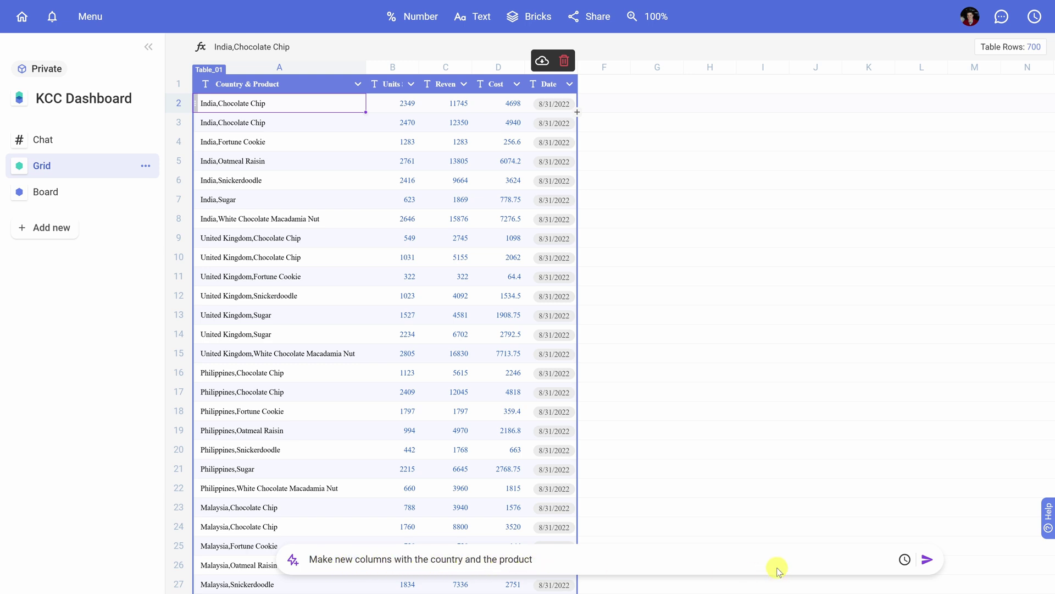
click(929, 561)
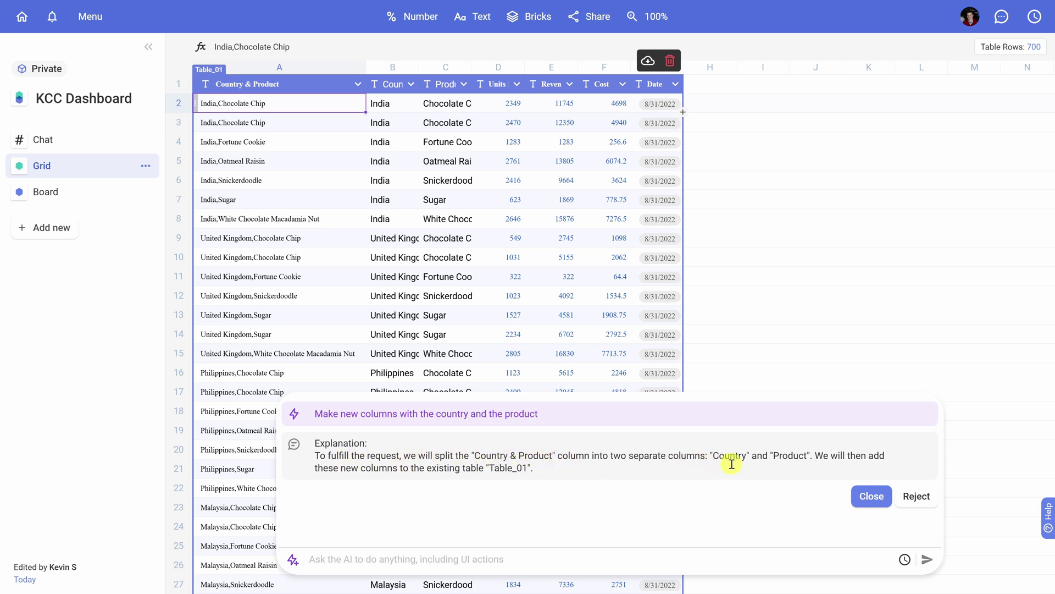
click(398, 65)
click(445, 65)
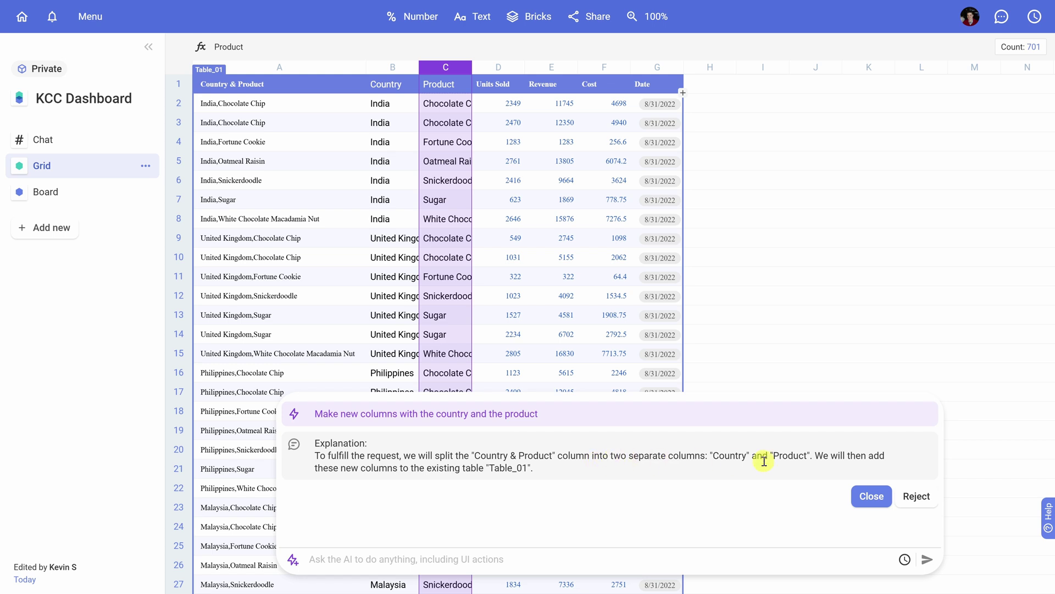
click(871, 496)
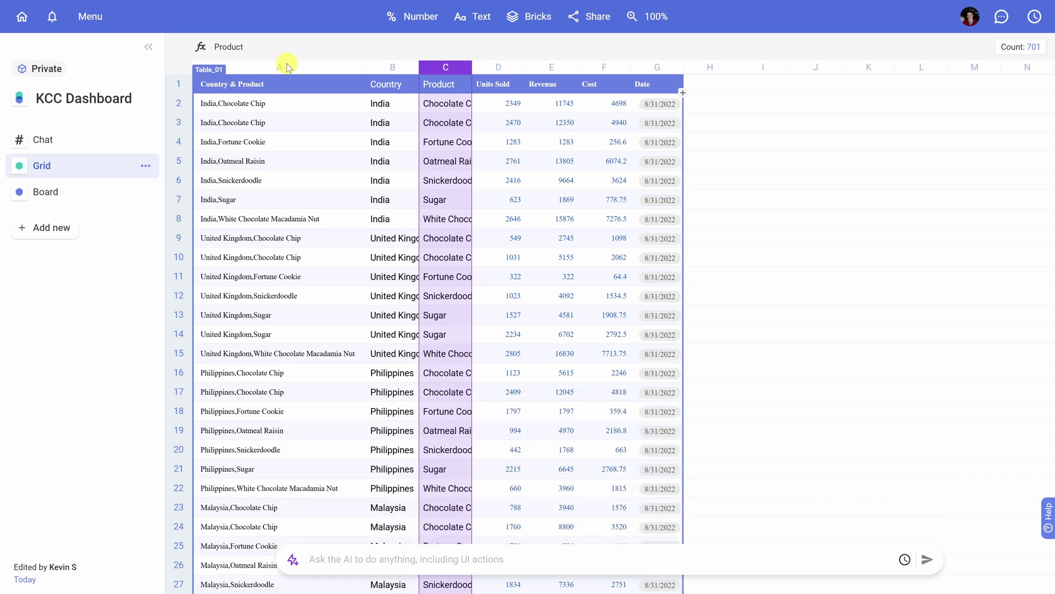
- Delete the combined Country & Product column from the sales table
click(286, 66)
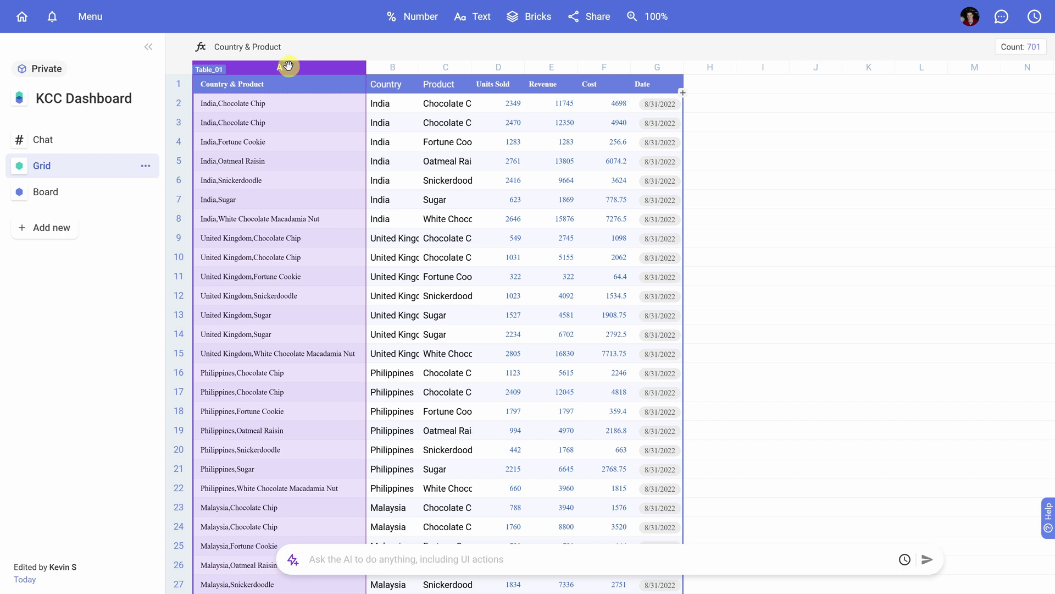
right_click(294, 68)
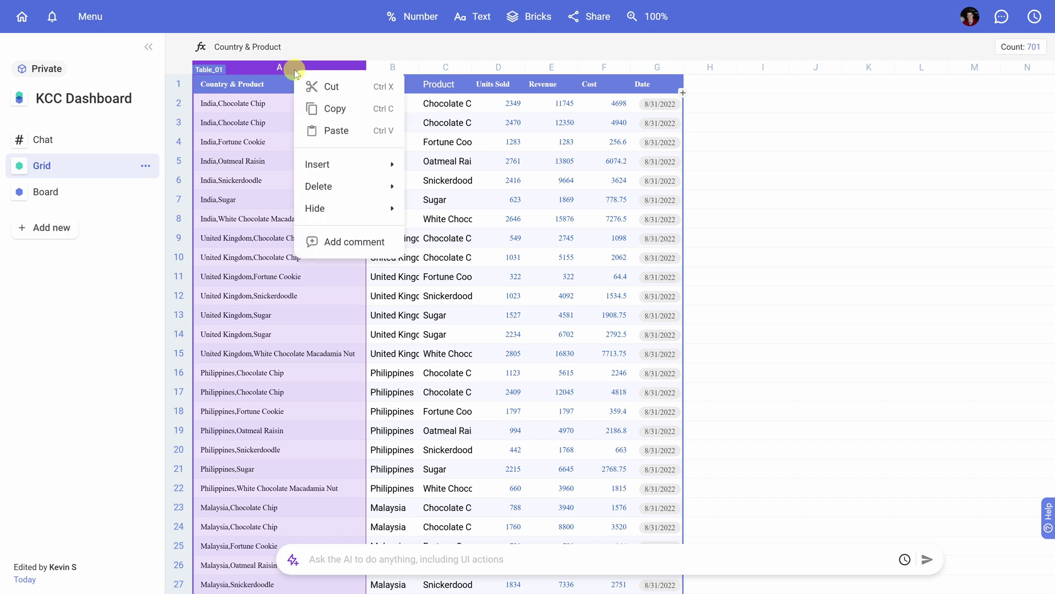
mouse_move(322, 185)
click(431, 187)
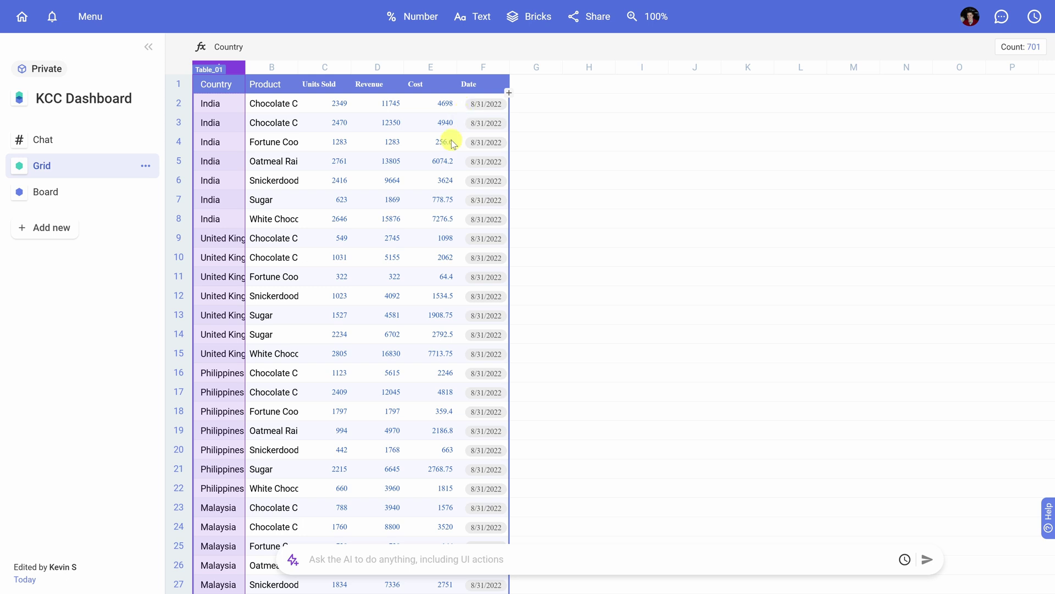
- Have the AI add a column with the profit to the sales table
click(440, 551)
text(Add a column with the profit)
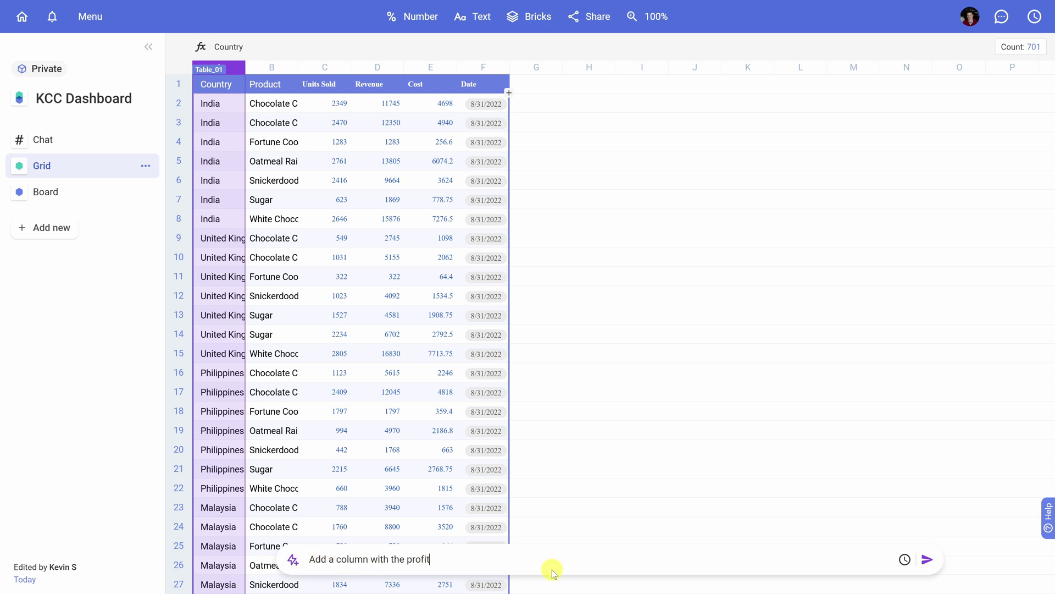
click(928, 561)
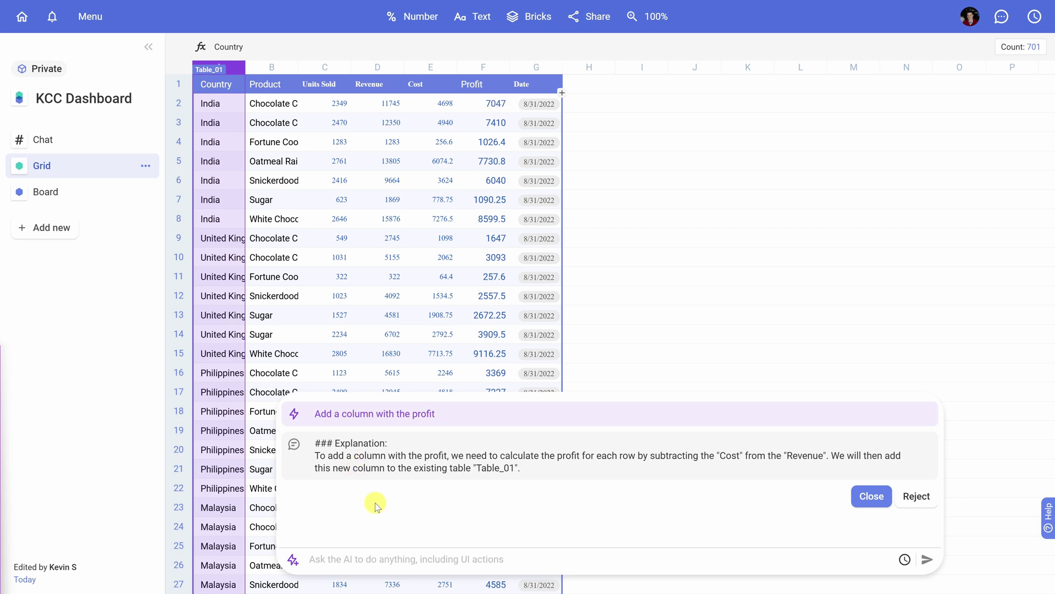
- Have the AI format the revenue, cost, and profit columns as currency, and look over the formatted rows
click(405, 559)
text(Format revenue, cost, and profit as currency)
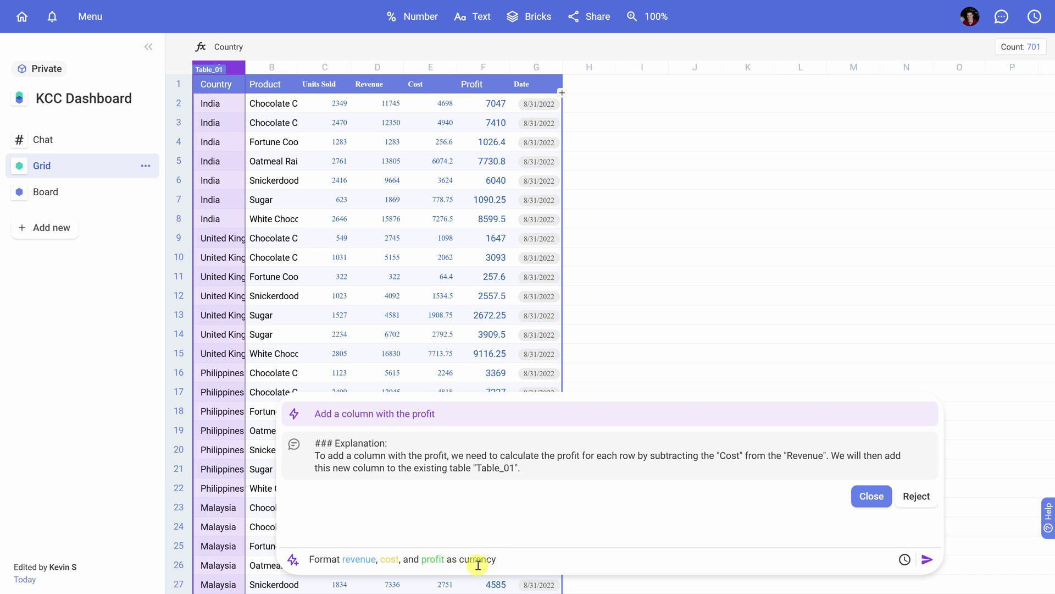
click(929, 559)
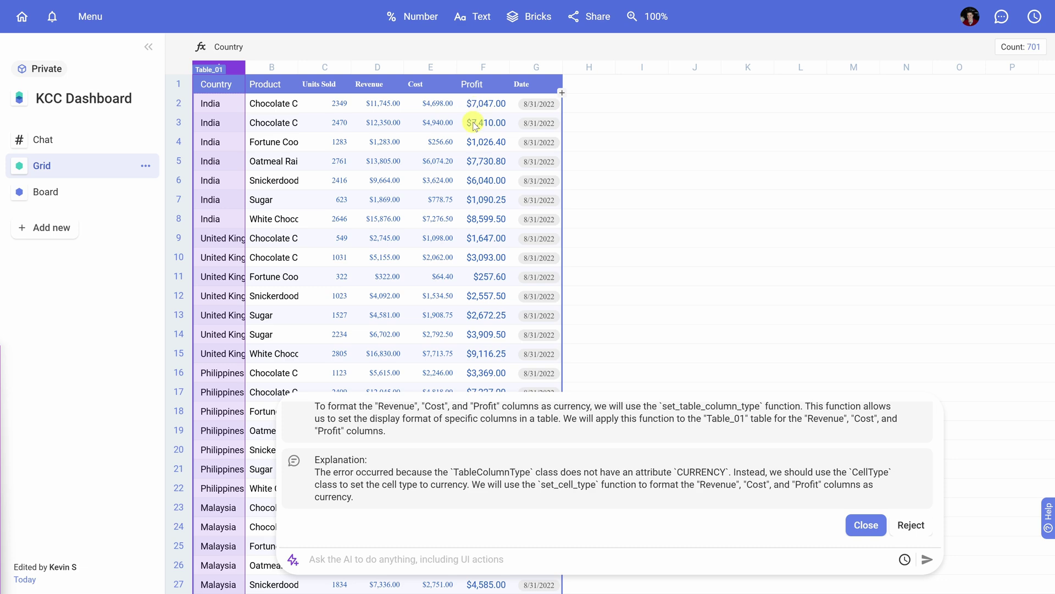
scroll(474, 126, down, 5)
scroll(467, 159, up, 5)
- Have the AI highlight profit over $5000 in green, and look over the table rows
click(452, 557)
text(Highlight profit over $5000 in green)
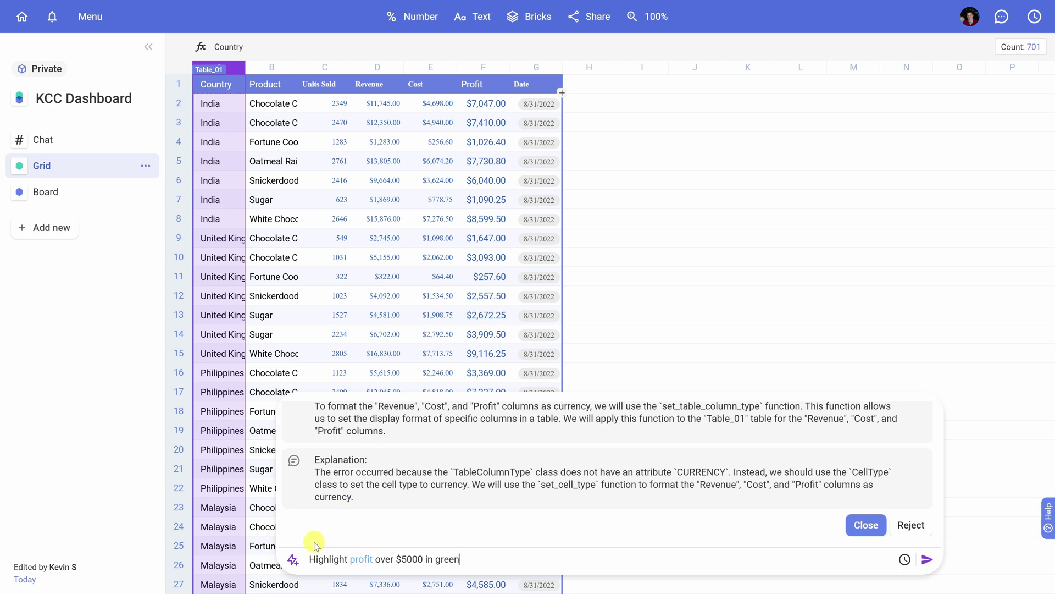
click(927, 560)
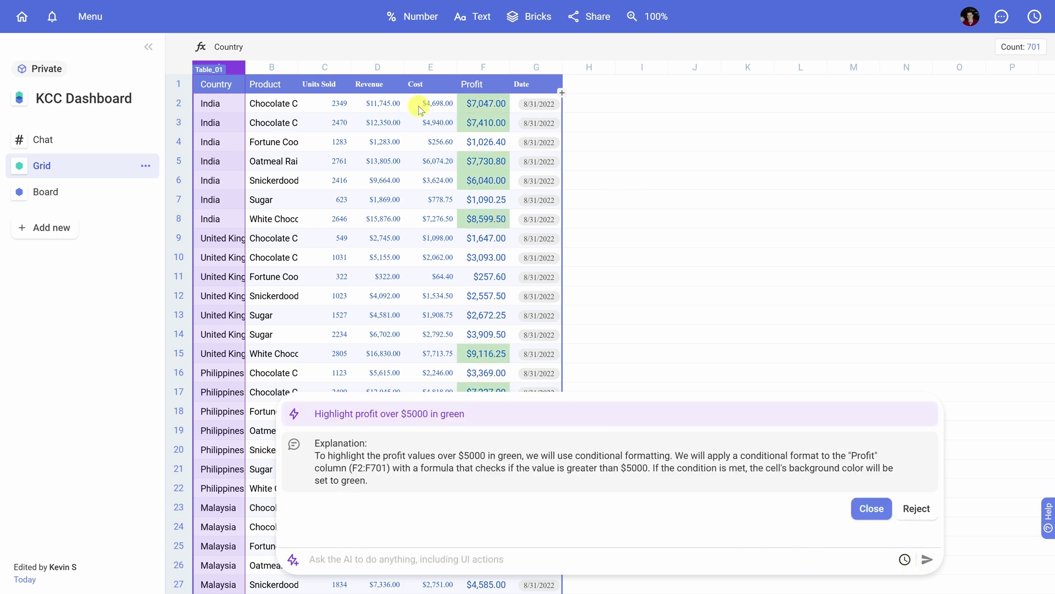
scroll(488, 172, down, 8)
scroll(492, 189, up, 8)
- Have the AI make a stacked bar chart that shows profit by country and product, and inspect its bars
click(270, 84)
click(218, 86)
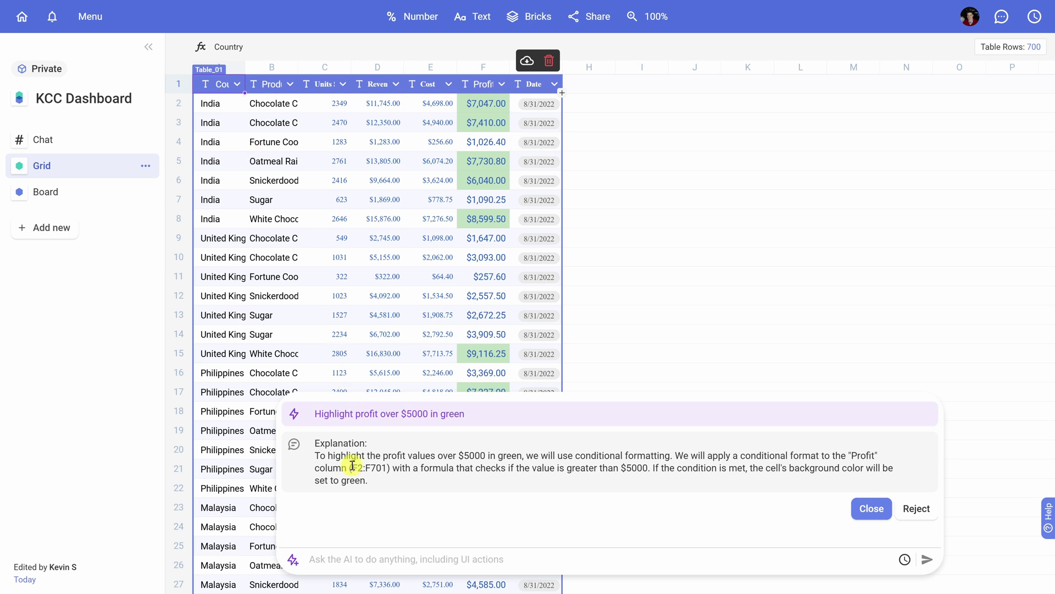
click(417, 549)
text(Make a stacked bar chart that shows profit by country and product)
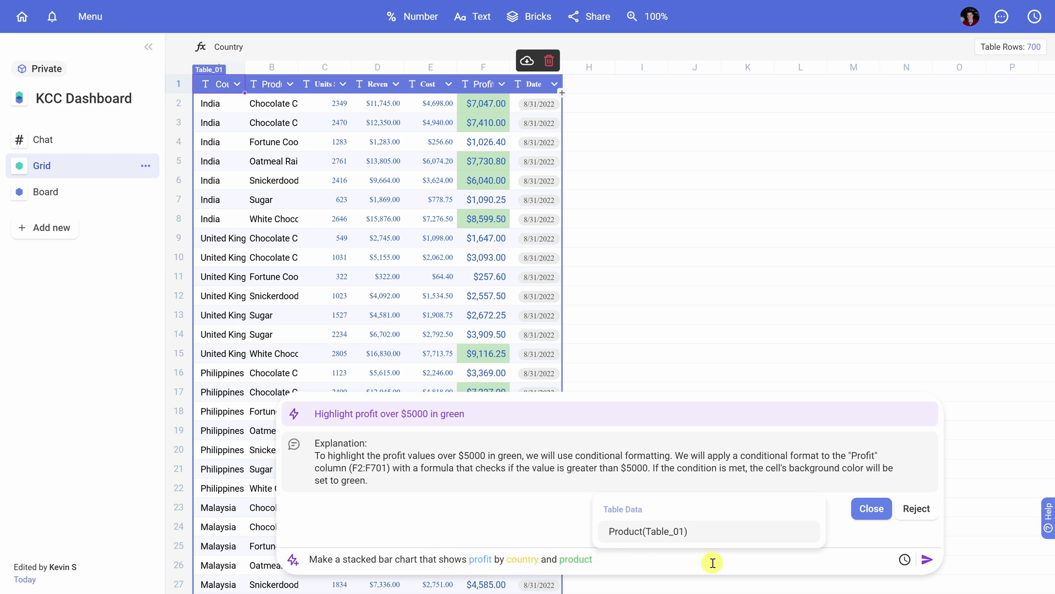
click(929, 561)
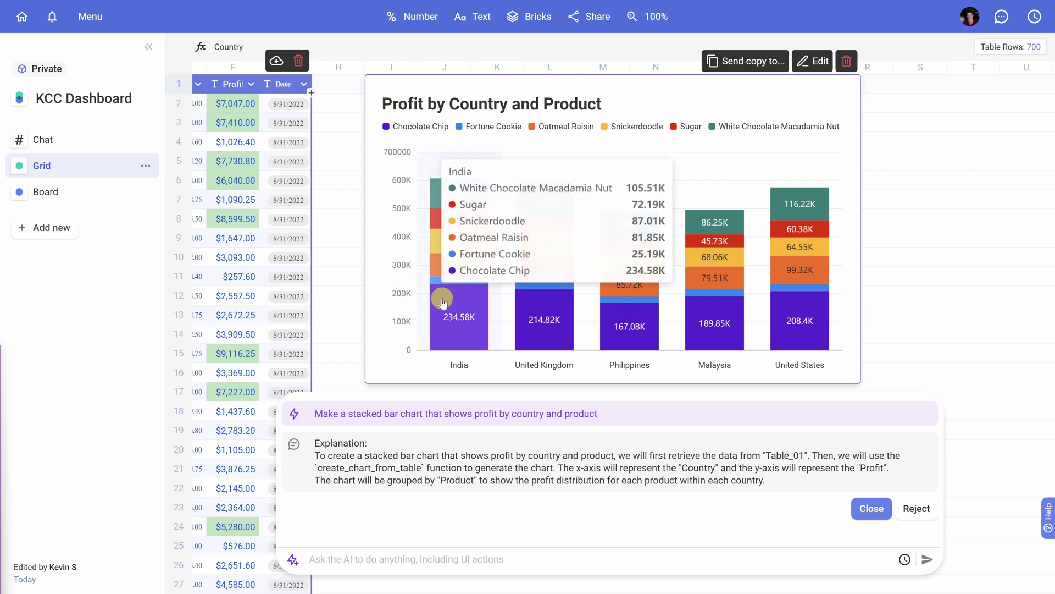
mouse_move(677, 322)
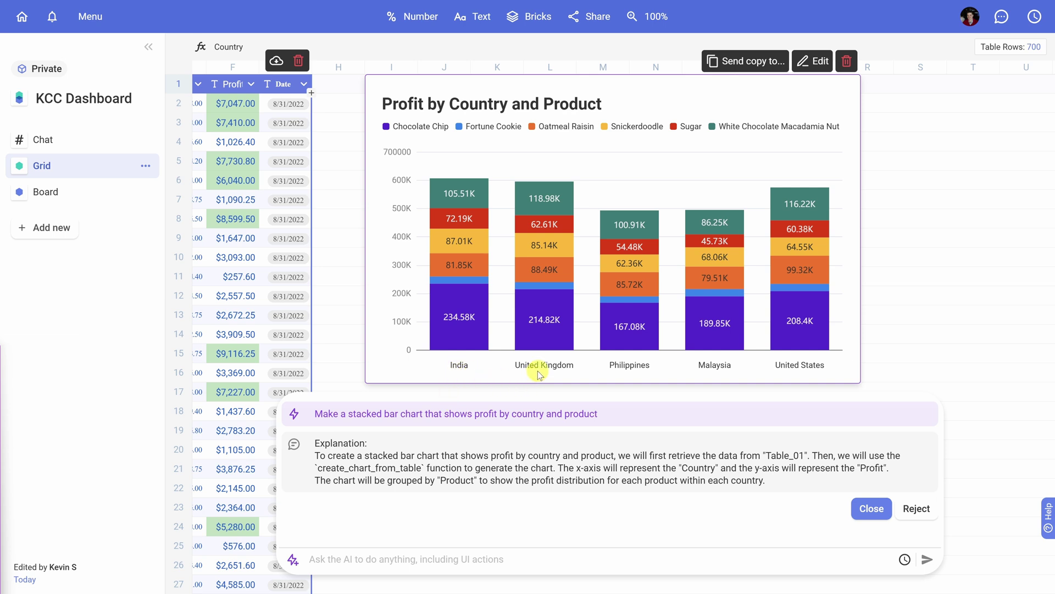
mouse_move(470, 195)
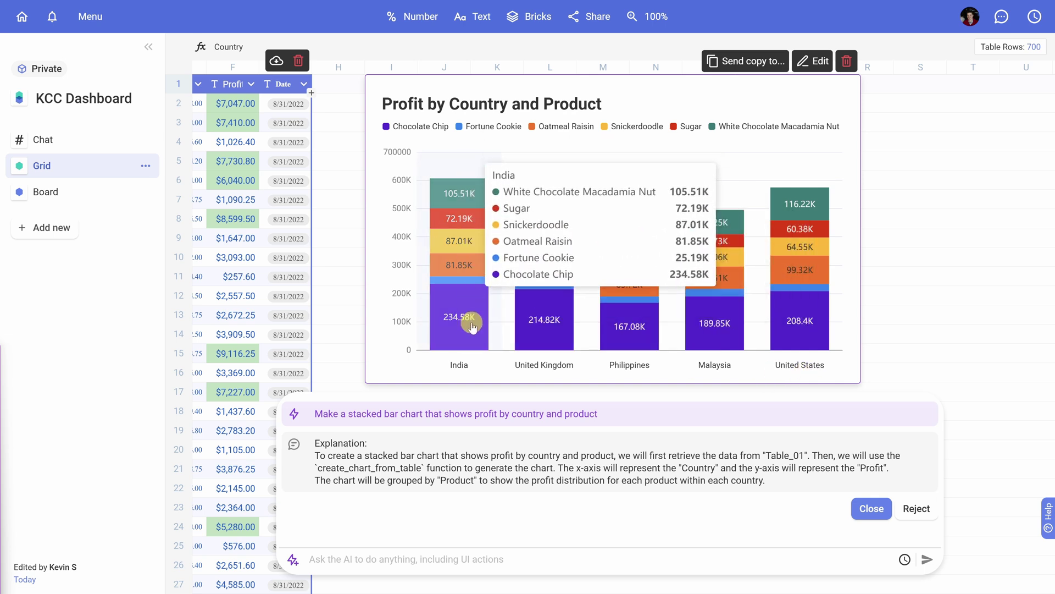
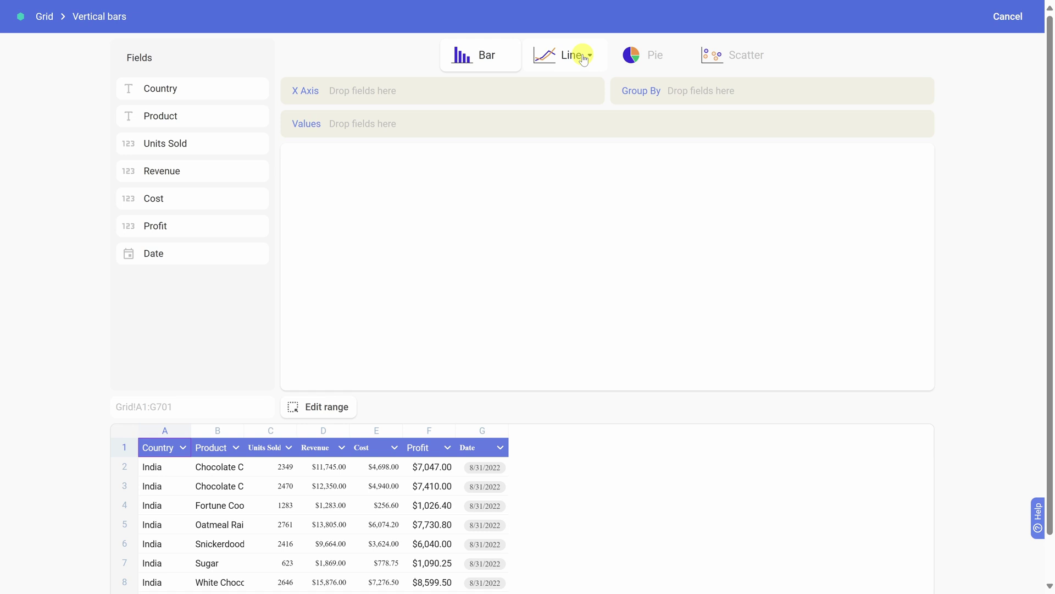
- Set the type of the new chart to Line and look over the source data rows
click(587, 56)
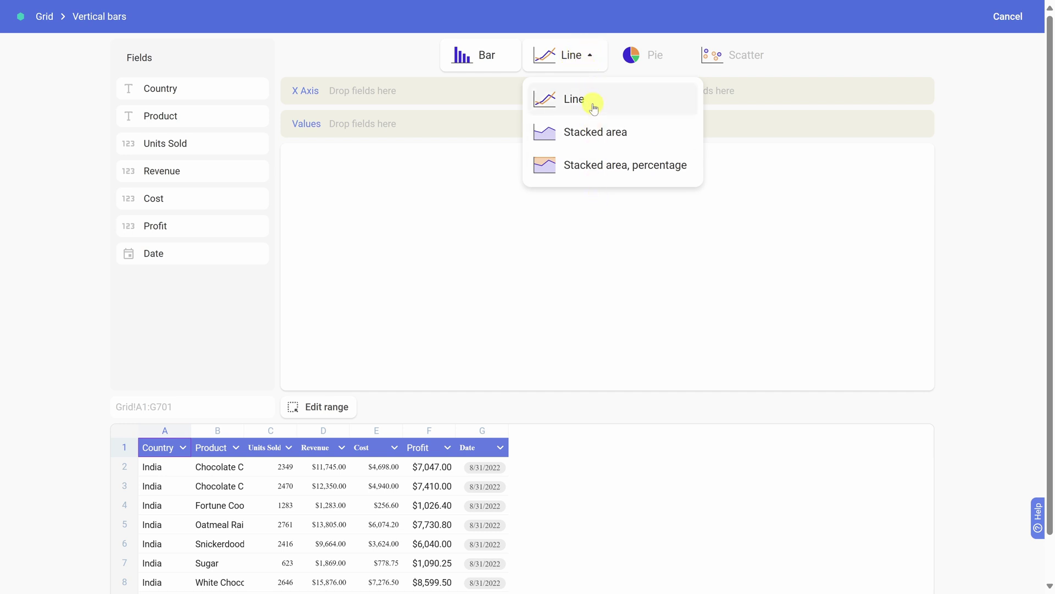
click(593, 106)
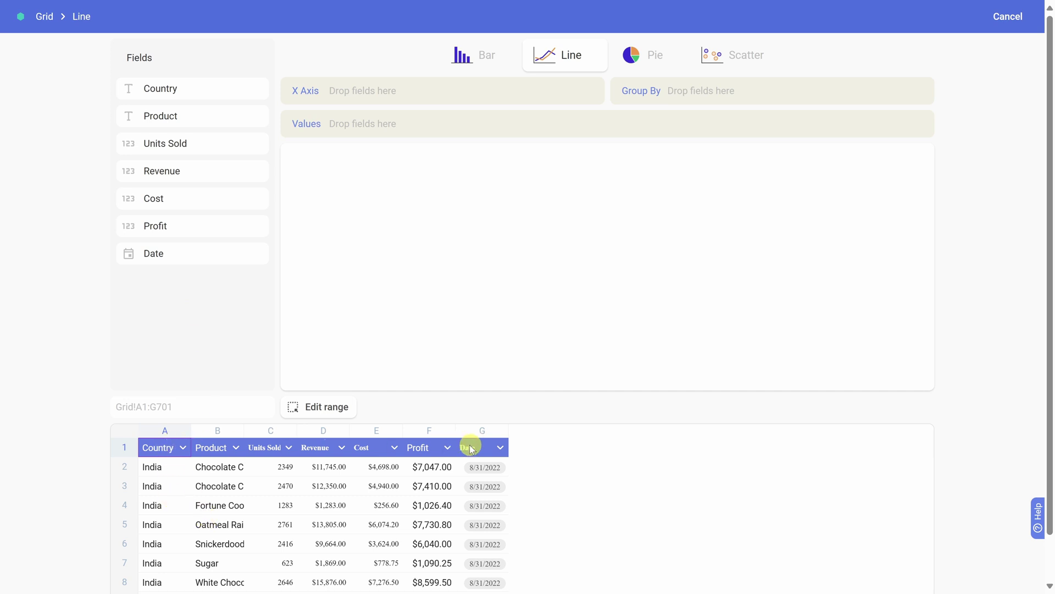
scroll(175, 542, down, 3)
scroll(183, 532, up, 3)
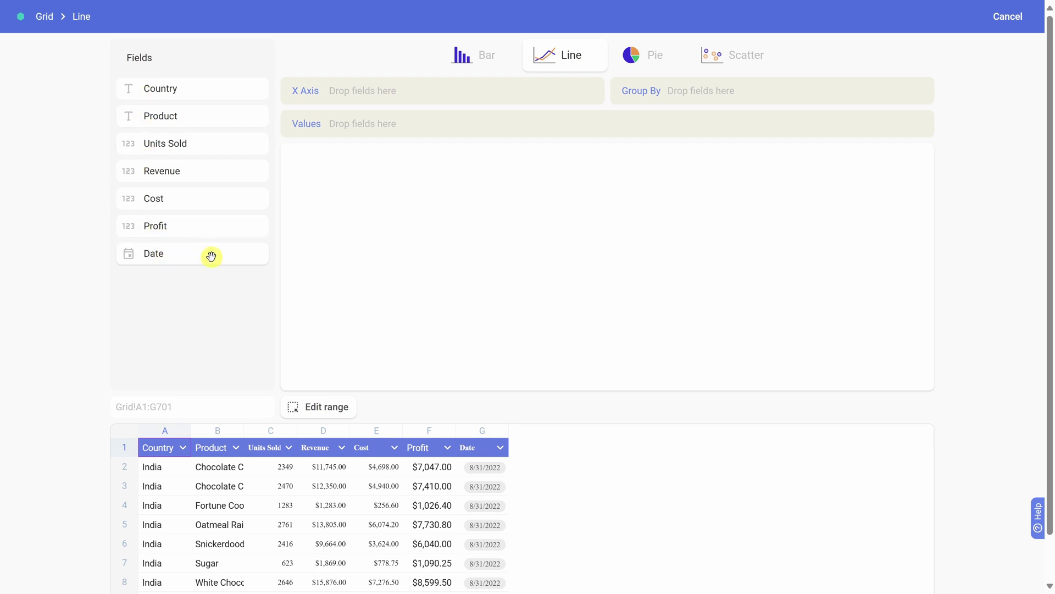
- Assign the Date field to the line chart's X axis and the Profit field to its values
drag(187, 256, 441, 339)
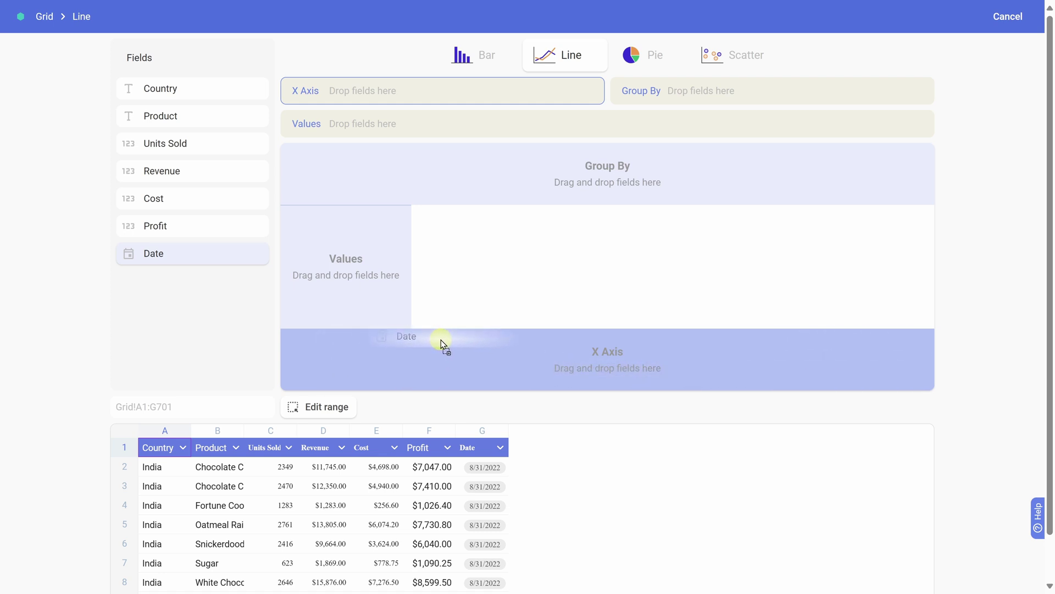
drag(442, 341, 671, 352)
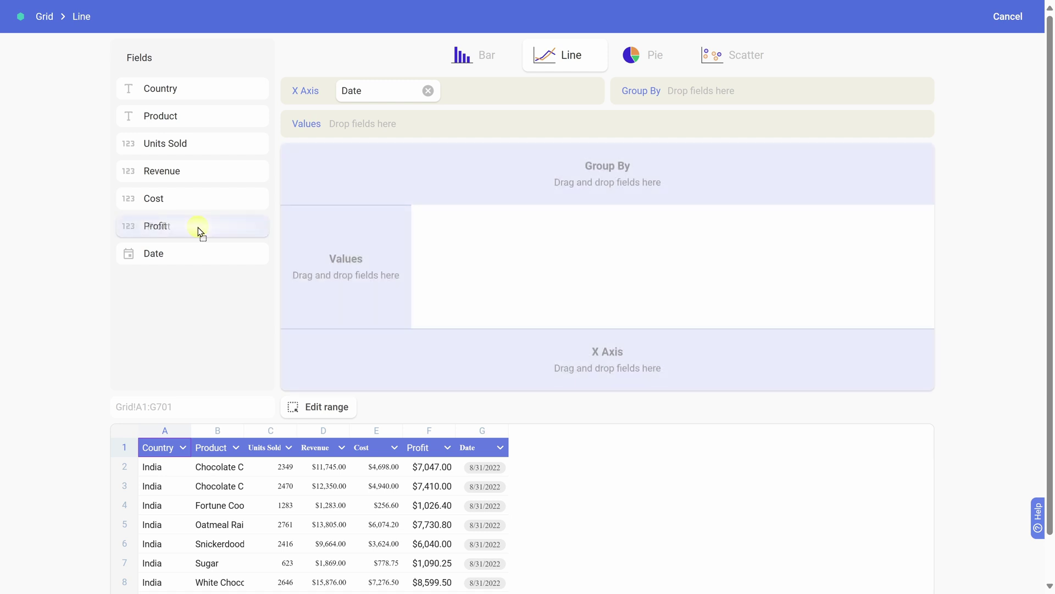
drag(197, 226, 373, 269)
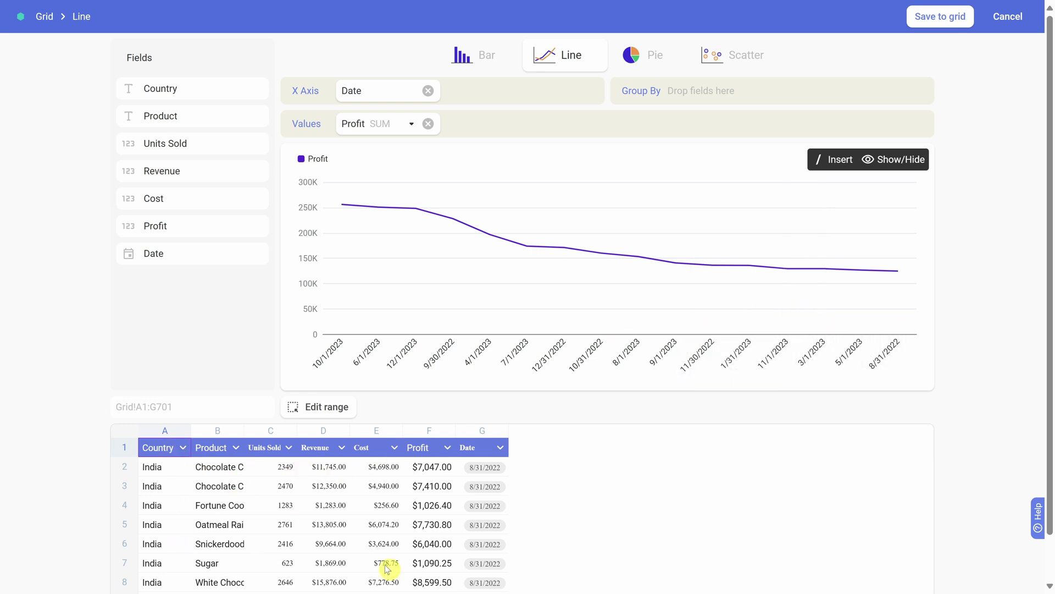
- Sort the line chart's source data by the Date column in ascending order
click(500, 448)
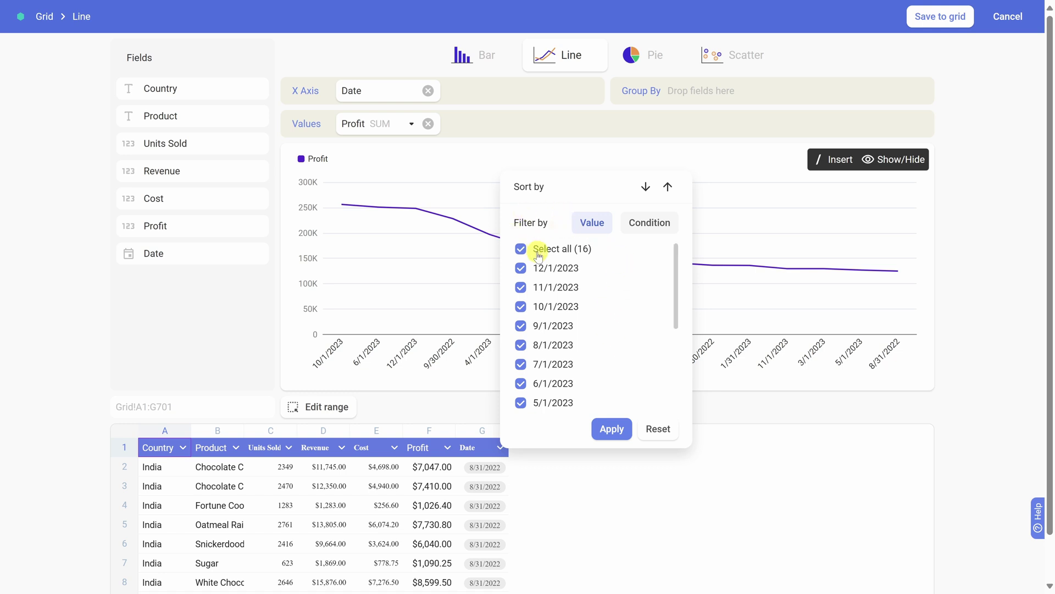
click(668, 188)
click(615, 431)
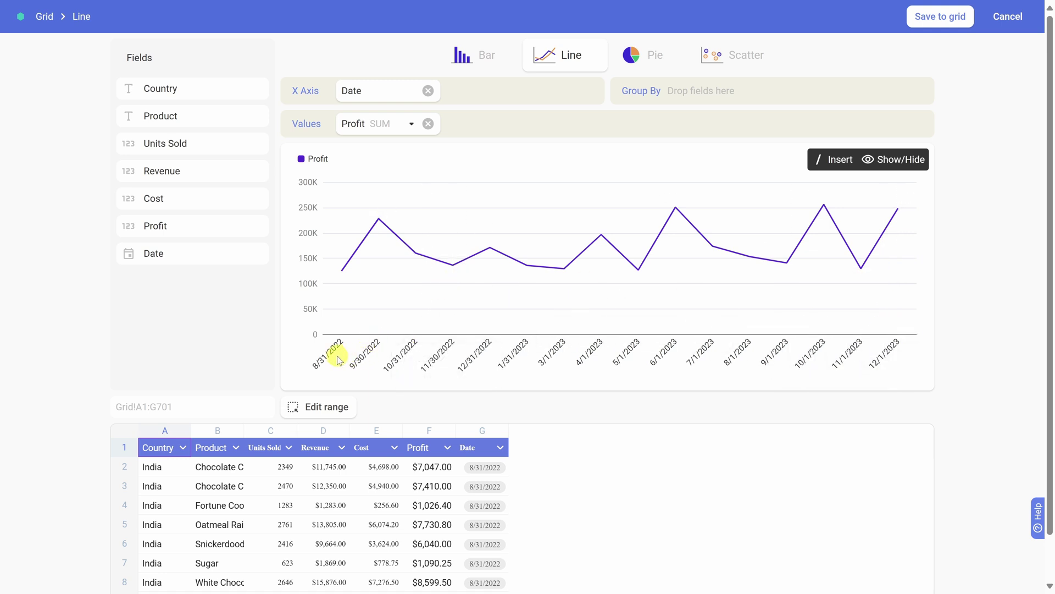
mouse_move(341, 302)
click(410, 124)
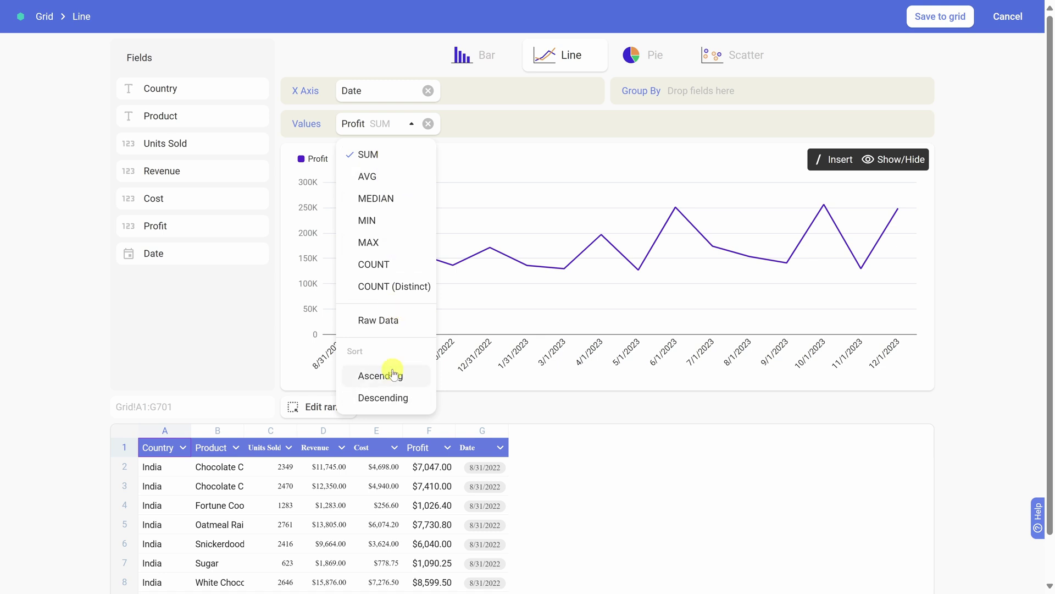
click(486, 130)
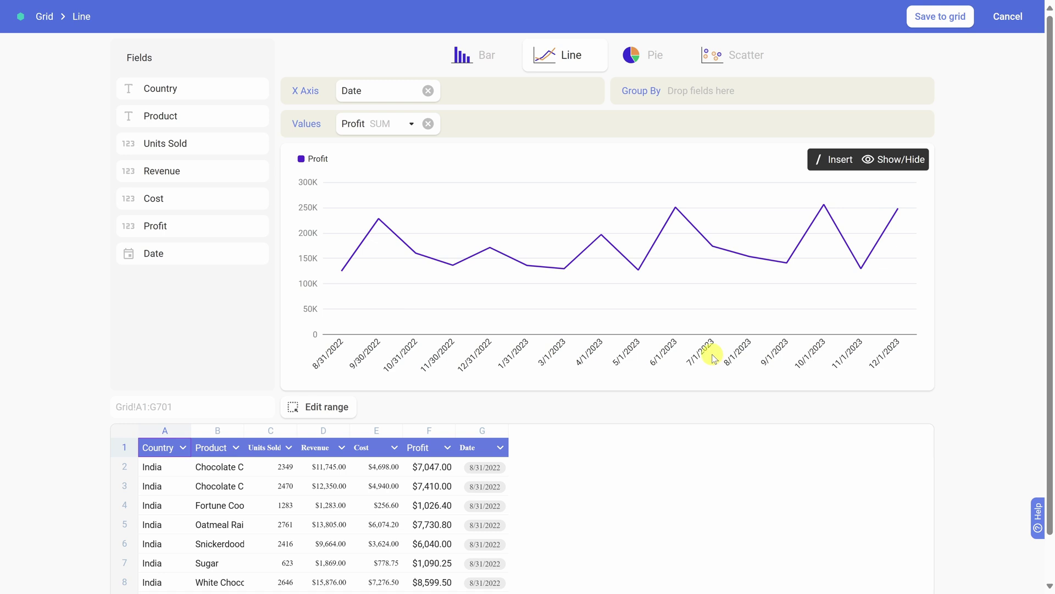
- Filter the Date column by condition to dates greater than or equal to 1/1/2023
click(499, 449)
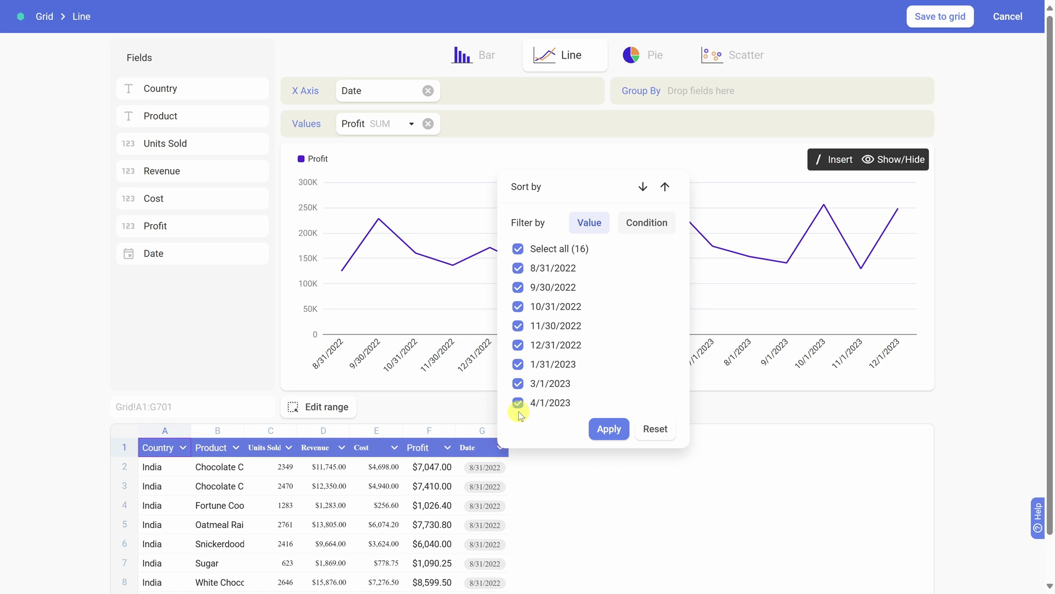
click(642, 230)
click(603, 311)
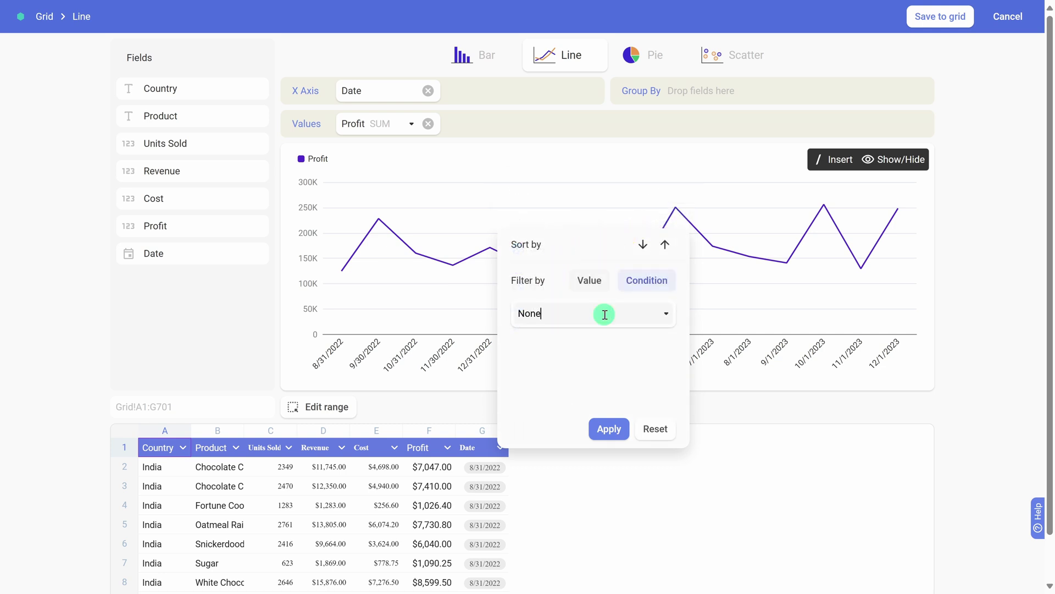
scroll(577, 360, down, 4)
scroll(577, 365, up, 3)
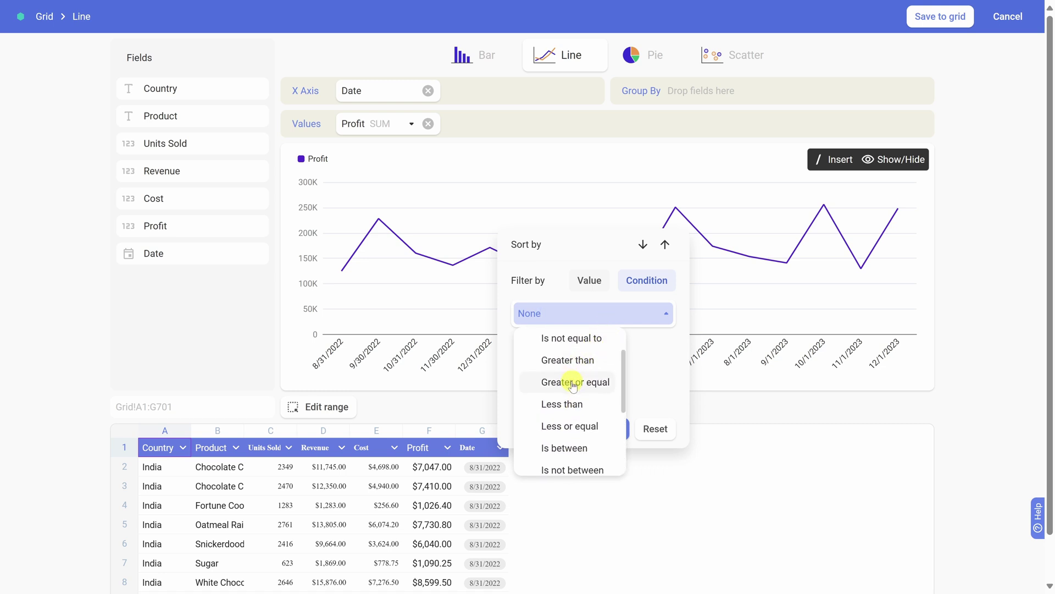
click(573, 383)
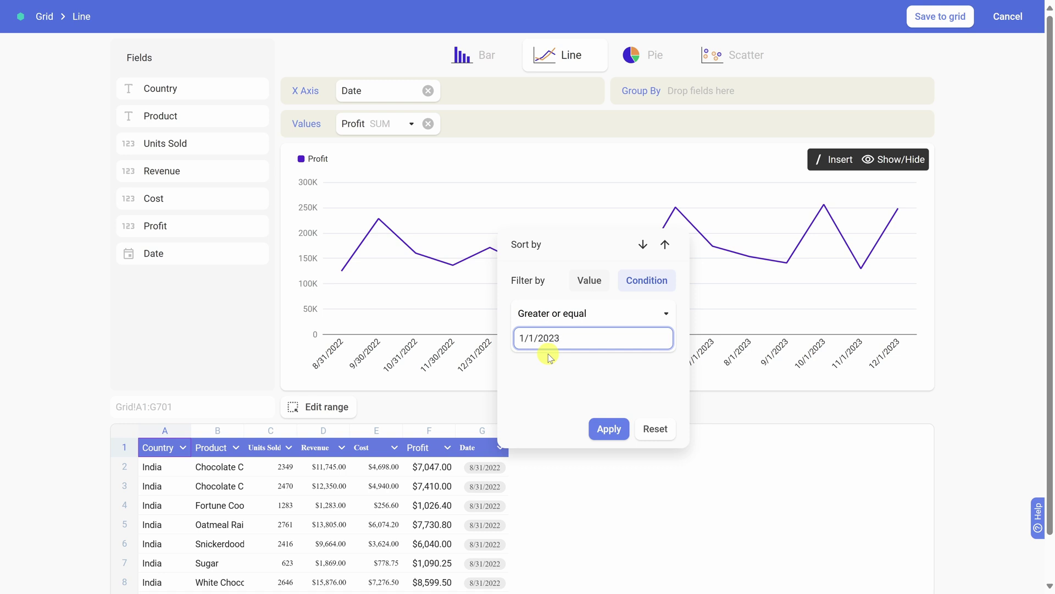
click(607, 429)
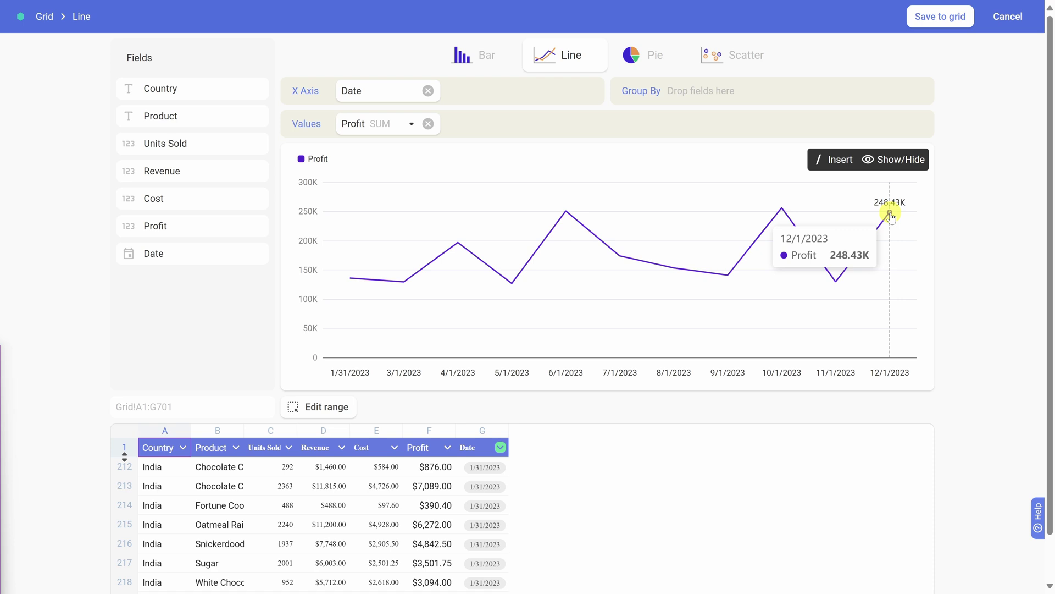
- Save the 2023 profit line chart to the grid and title it "Profit by Month"
click(940, 18)
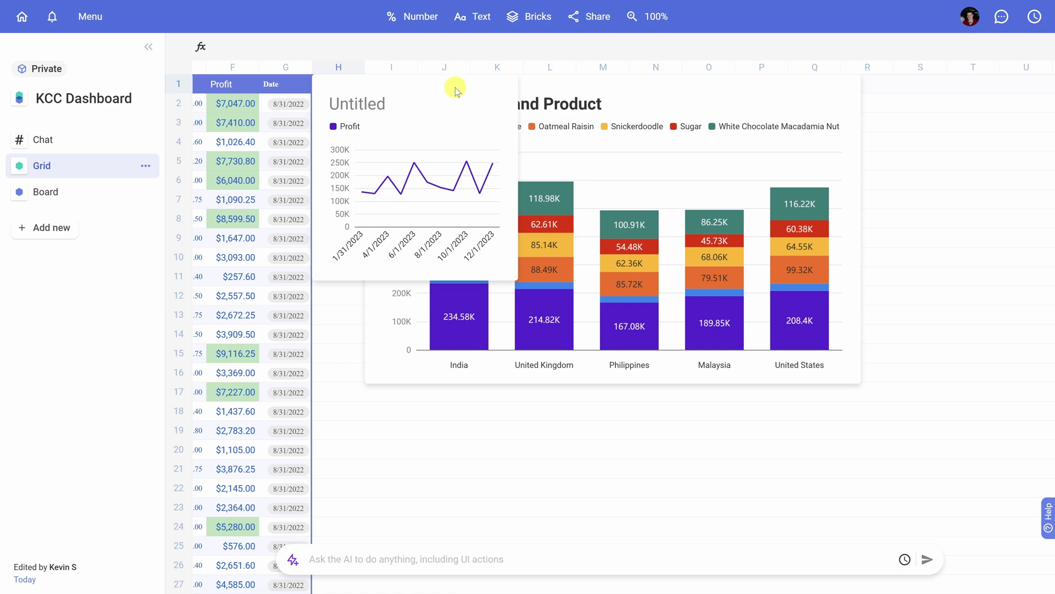
click(370, 106)
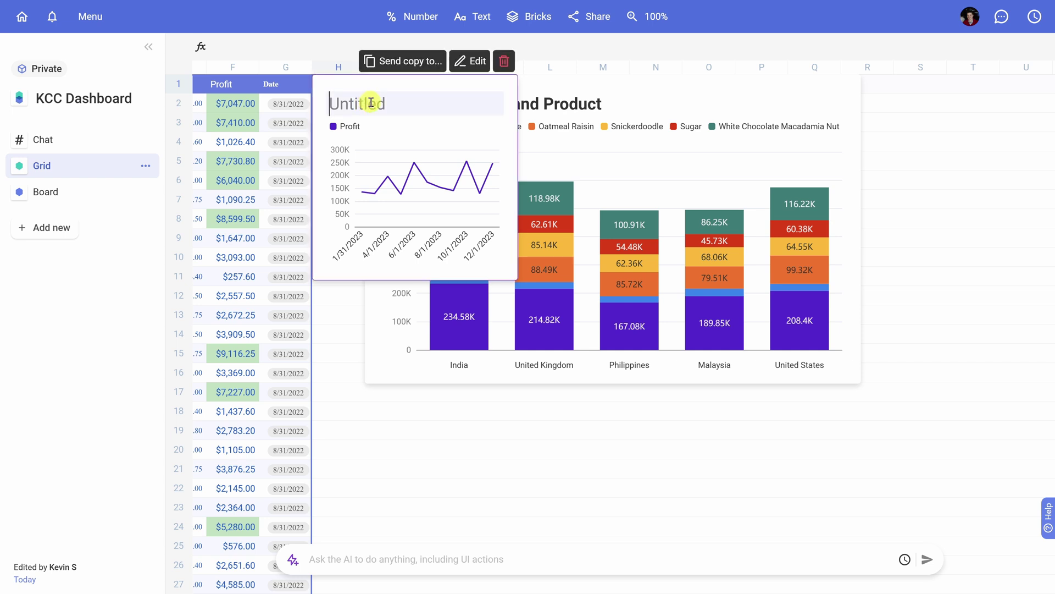
text(Profit by Month)
key(Return)
- Move the Profit by Month chart directly below the Profit by Country and Product chart and widen it to about the same width
drag(385, 80, 440, 407)
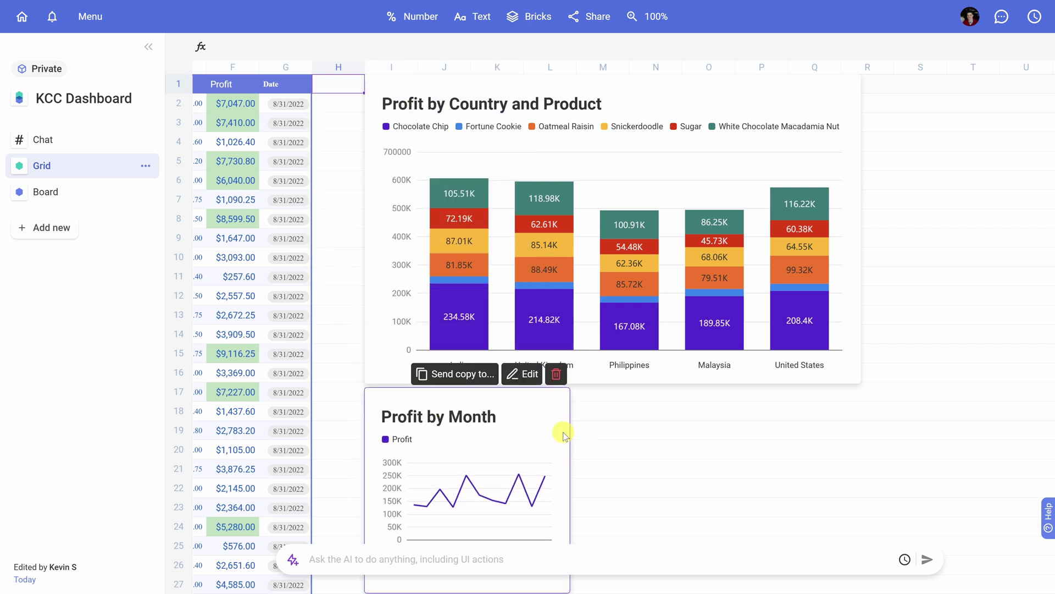
drag(572, 424, 737, 431)
drag(863, 427, 867, 429)
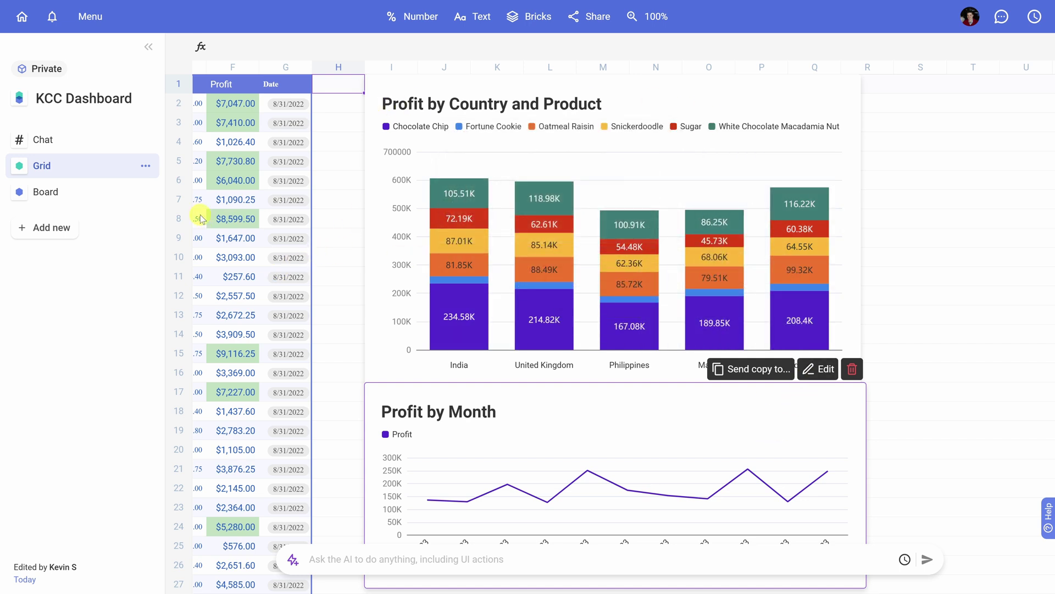
- Add a dark-background title block to the board with the heading "Kevin Cookie Company Sales Dashboard" and the date 1/1/2024
click(55, 195)
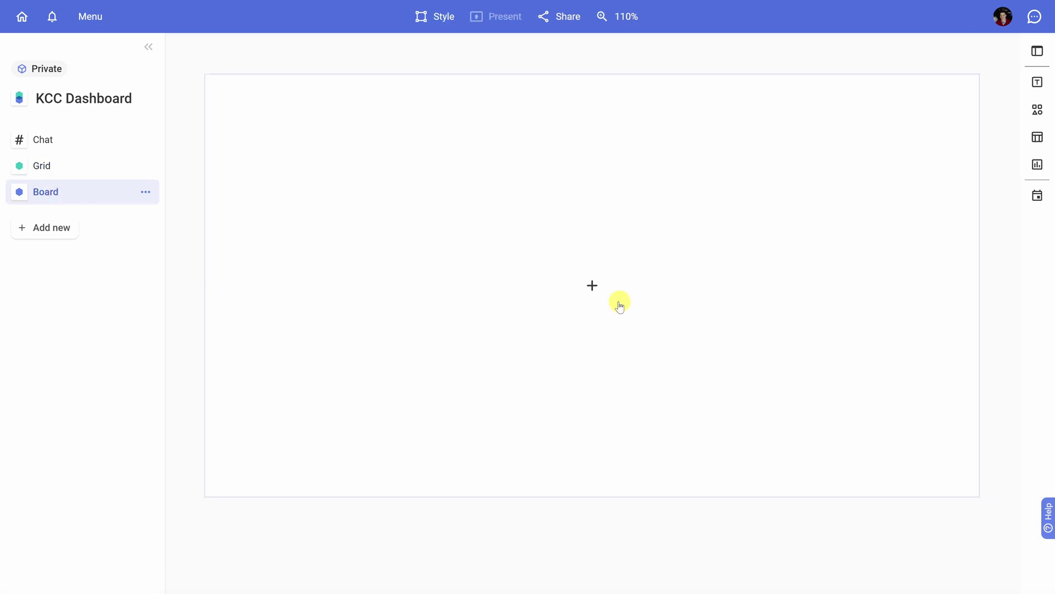
mouse_move(620, 242)
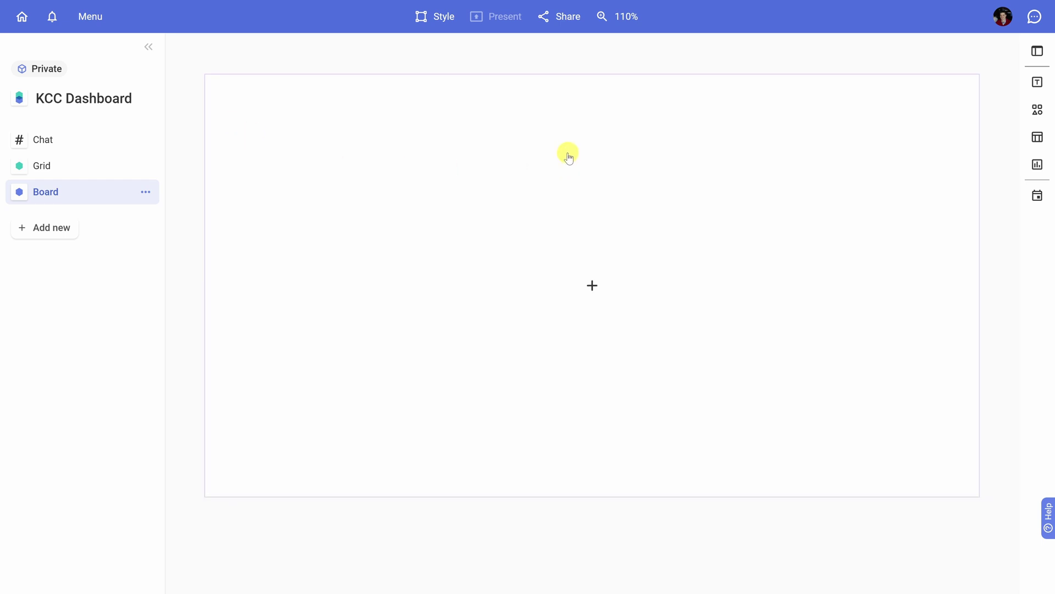
click(1037, 88)
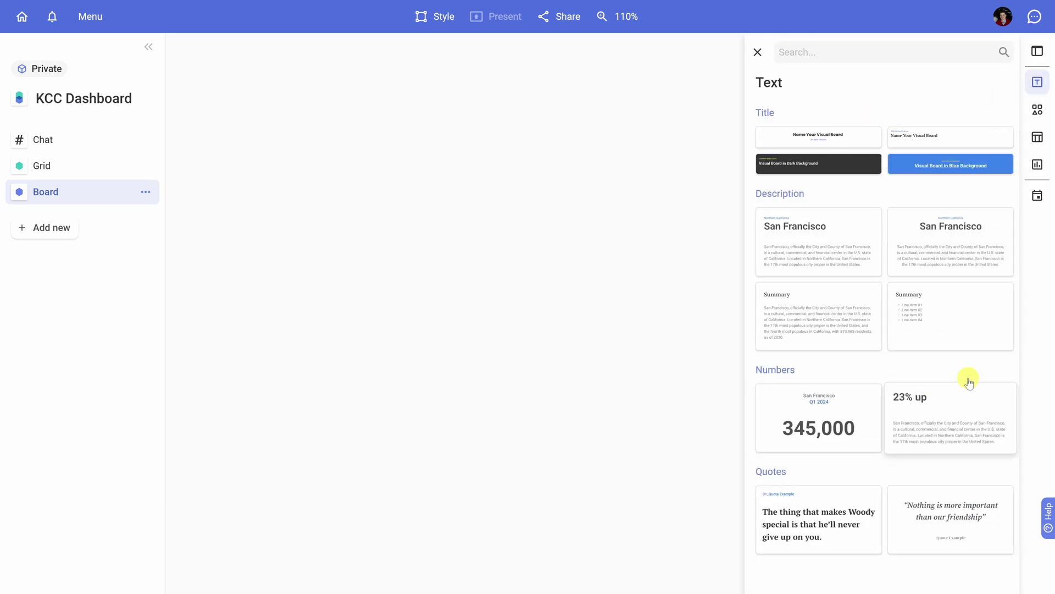
click(776, 171)
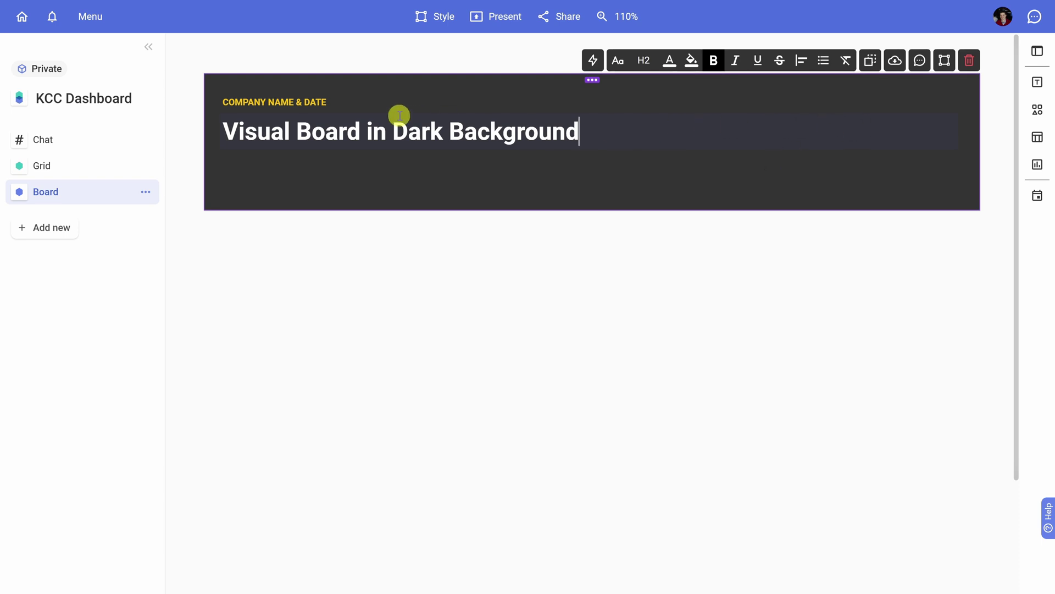
drag(569, 129, 228, 125)
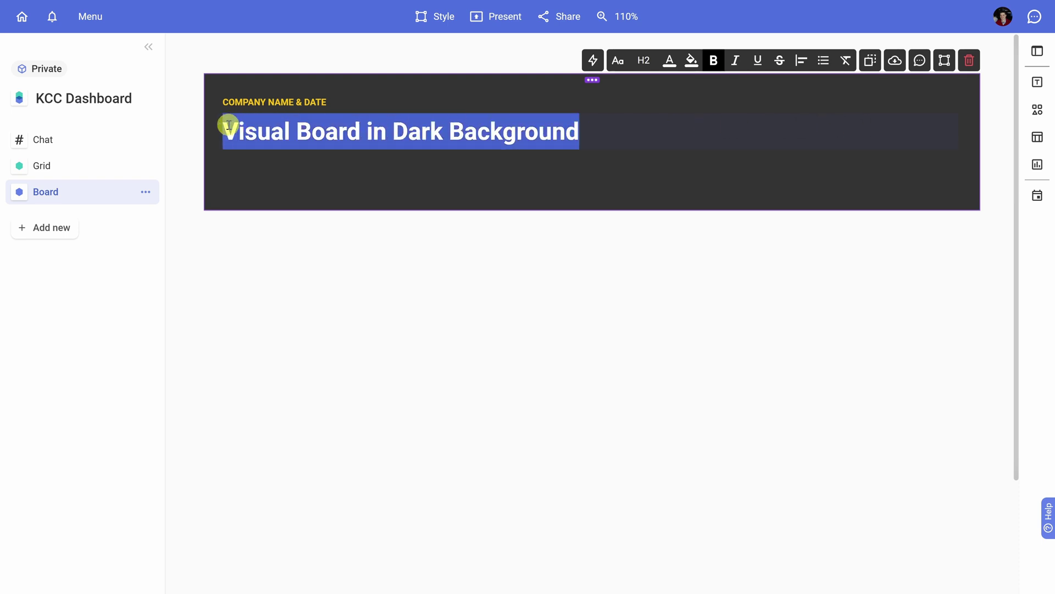
text(Kevin Cookie Company Sales Dashboard)
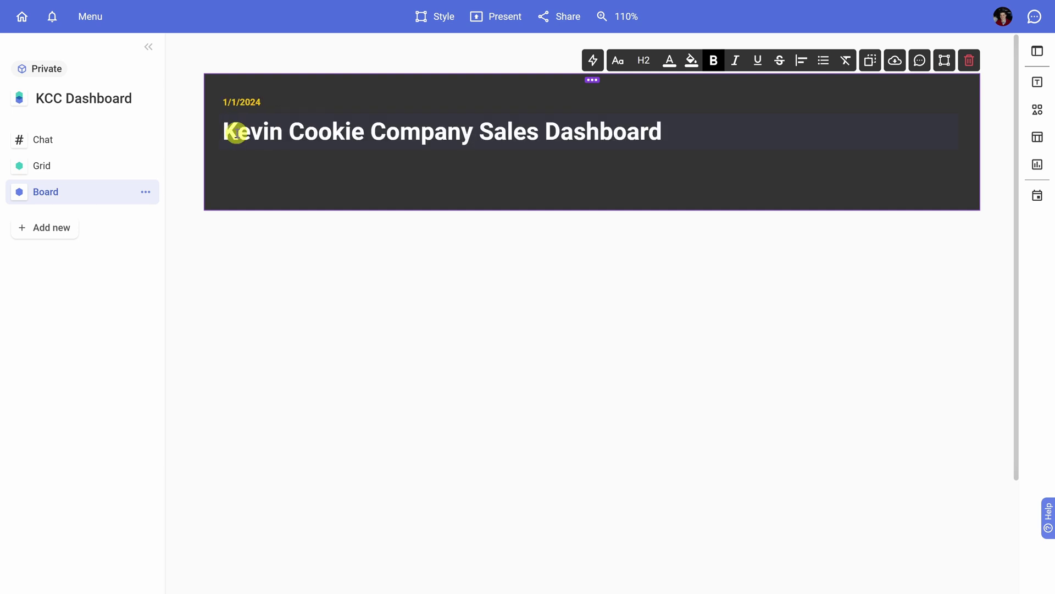
- Send a copy of the grid's Profit by Country and Product chart to the existing board
click(71, 166)
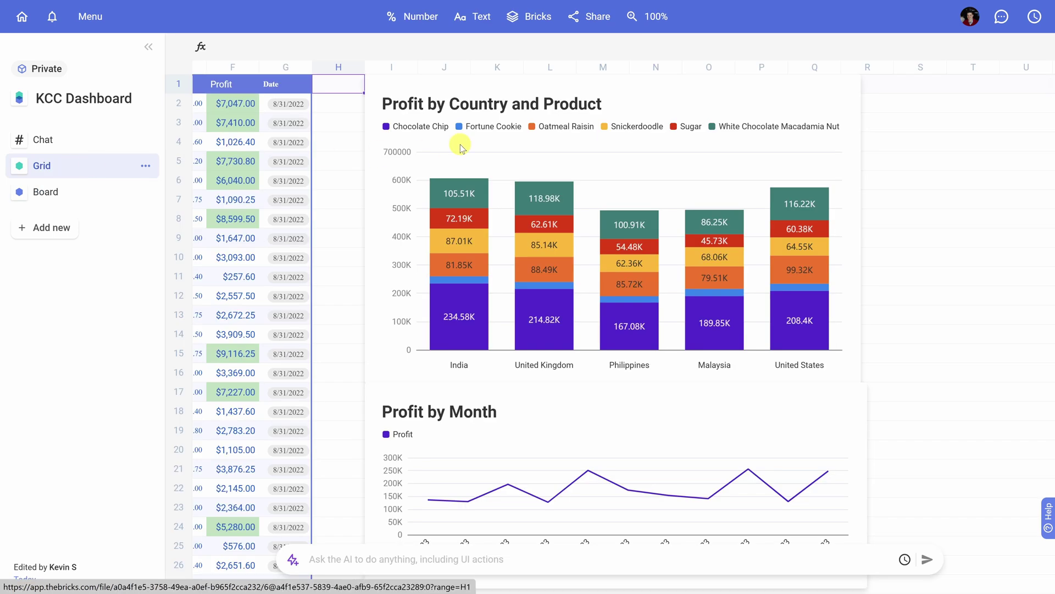
mouse_move(591, 181)
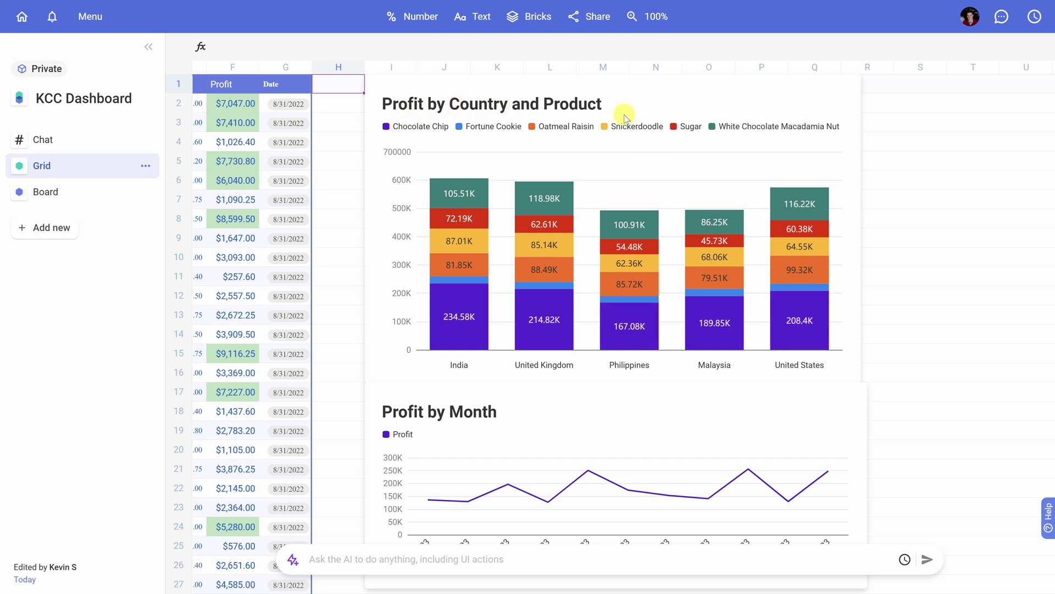
click(657, 92)
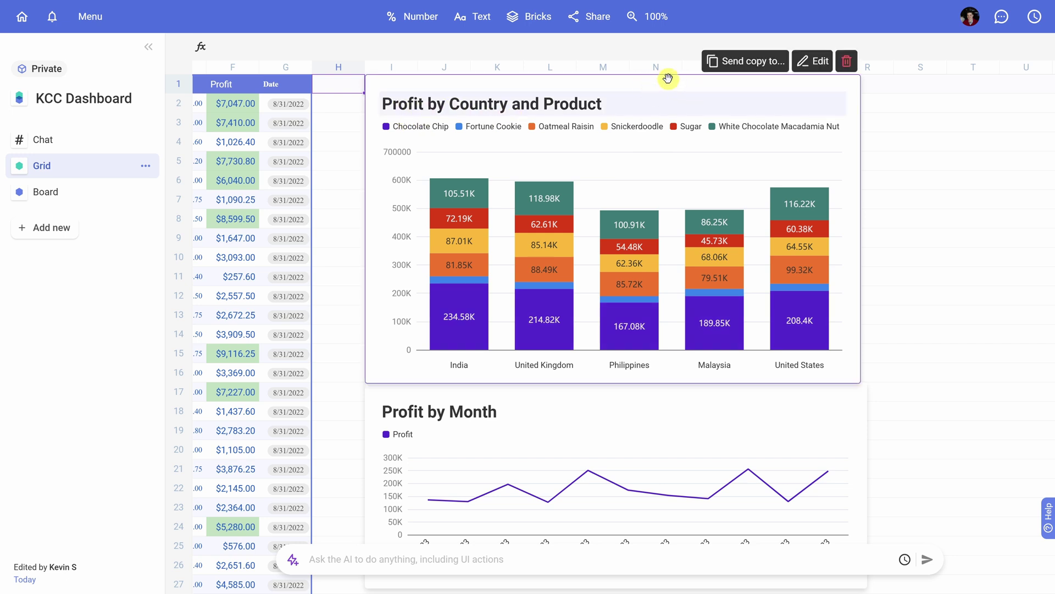
click(750, 62)
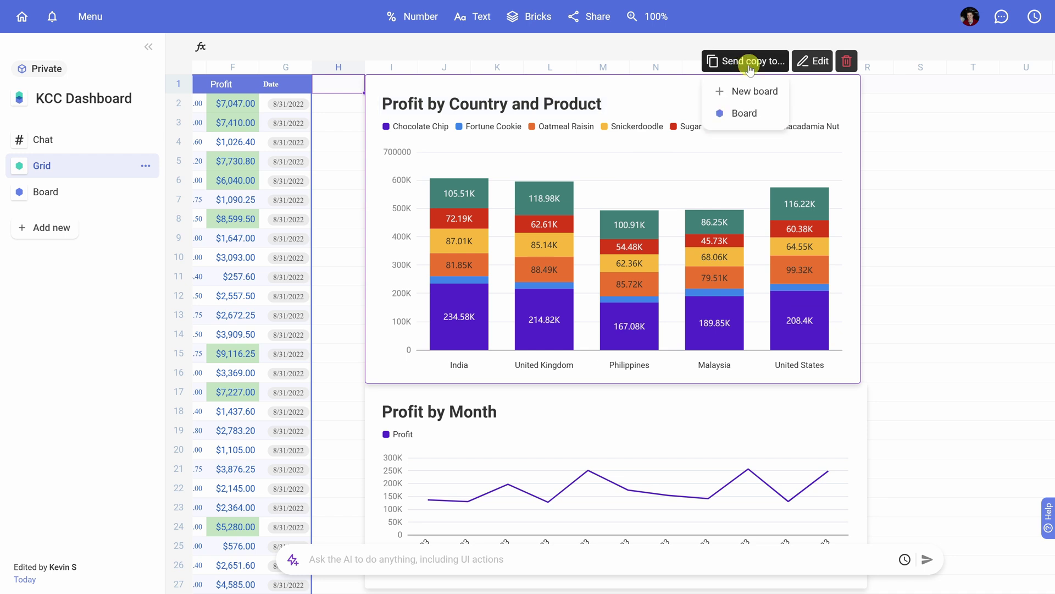
click(743, 116)
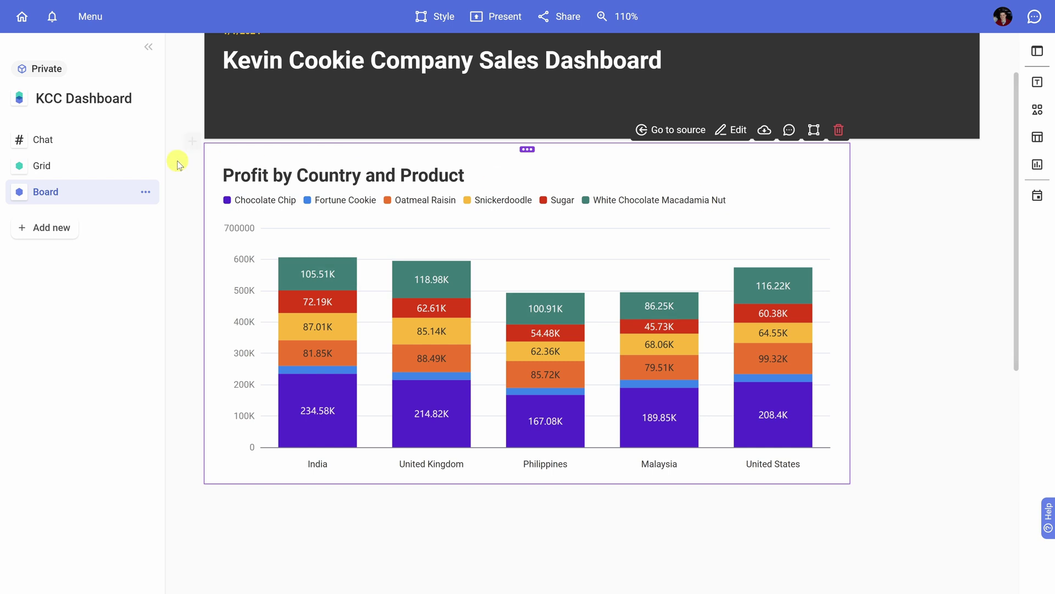
- Send a copy of the grid's Profit by Month chart to the existing board
click(42, 166)
scroll(618, 198, down, 3)
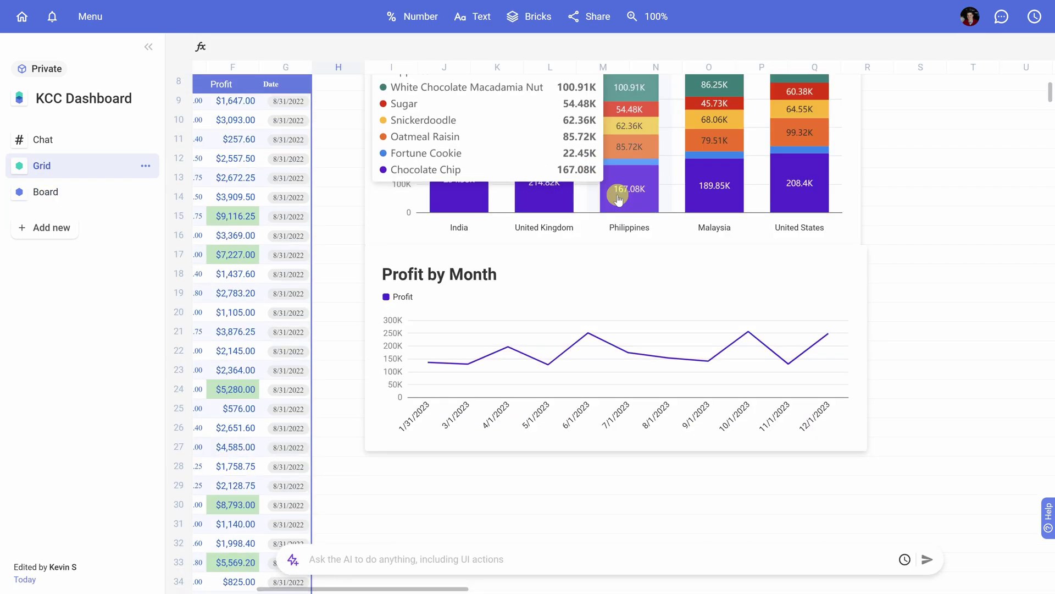
click(709, 273)
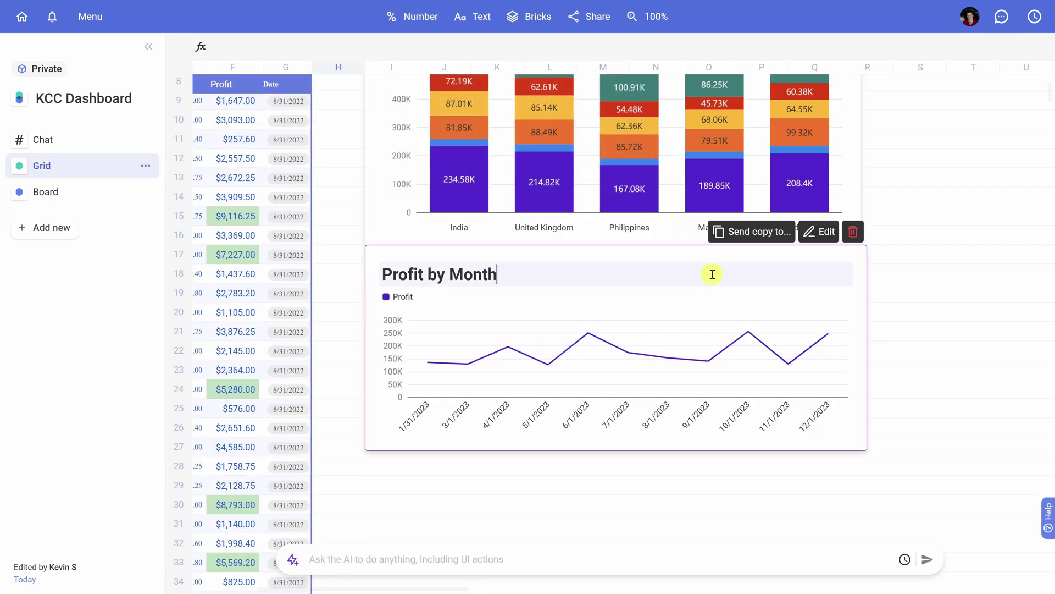
click(751, 239)
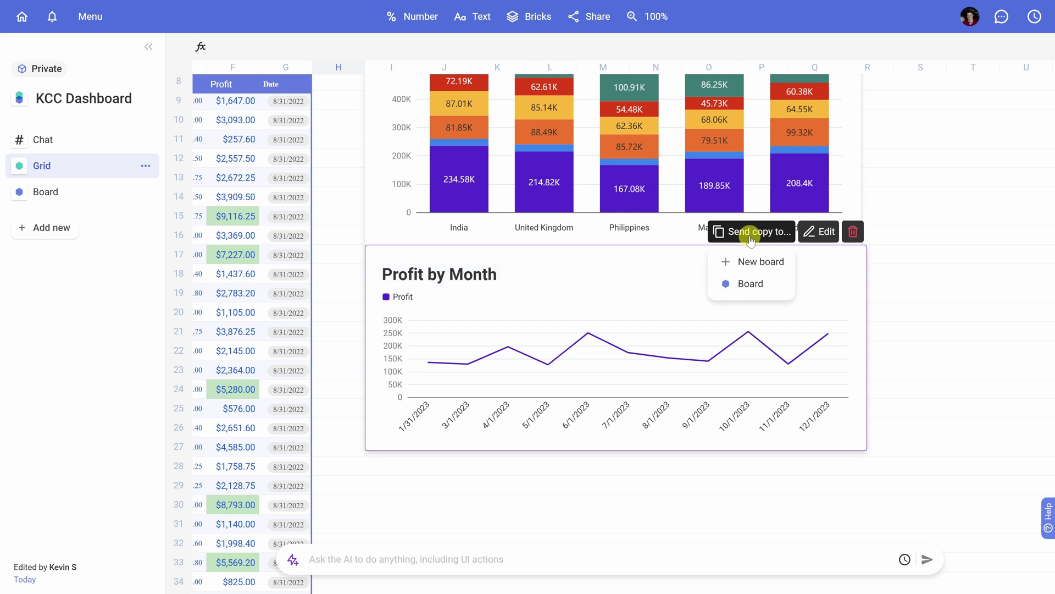
click(752, 286)
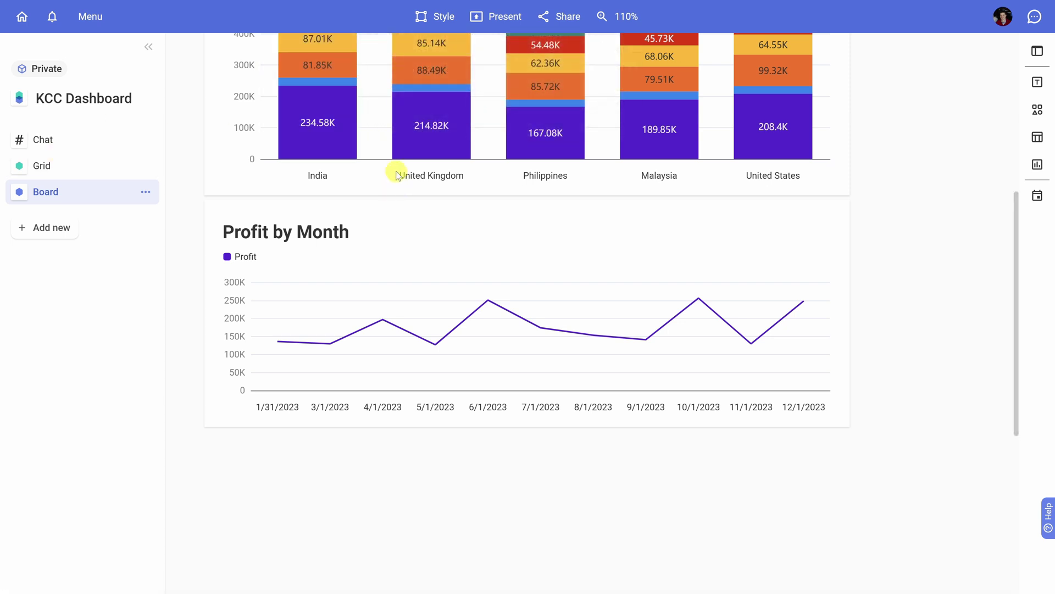
- Create a chart in the empty board section below Profit by Month, using the grid's sales table A1:G701 as its data range
scroll(396, 201, down, 2)
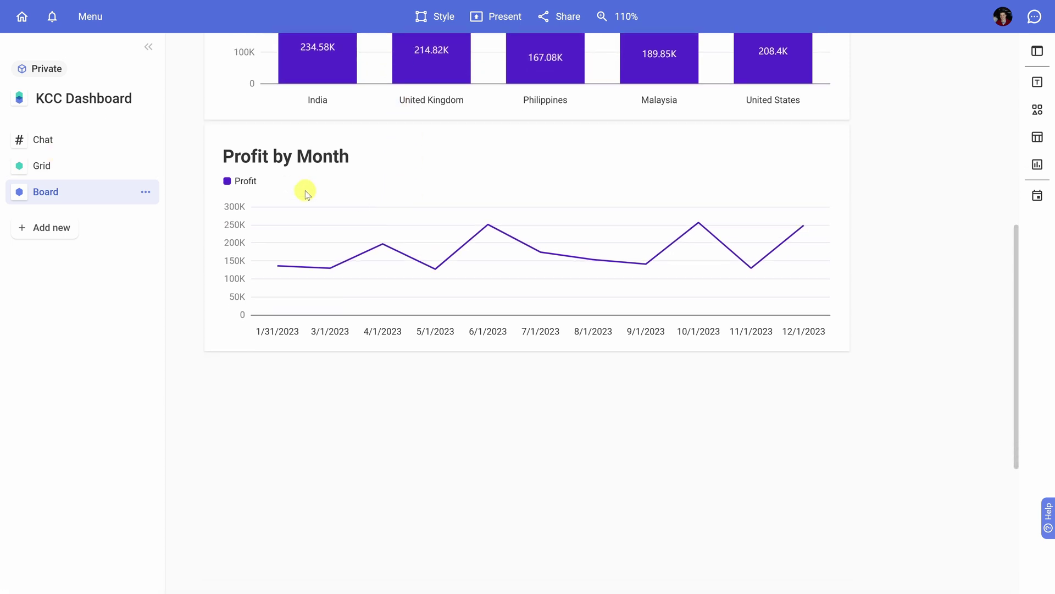
scroll(535, 396, down, 2)
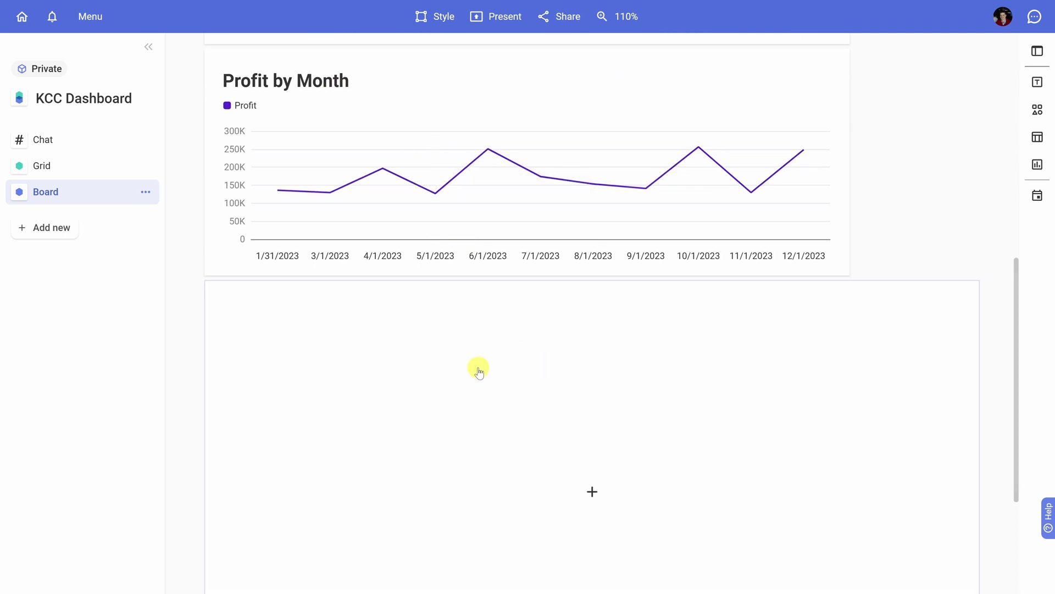
scroll(510, 363, down, 1)
scroll(510, 364, down, 3)
click(589, 342)
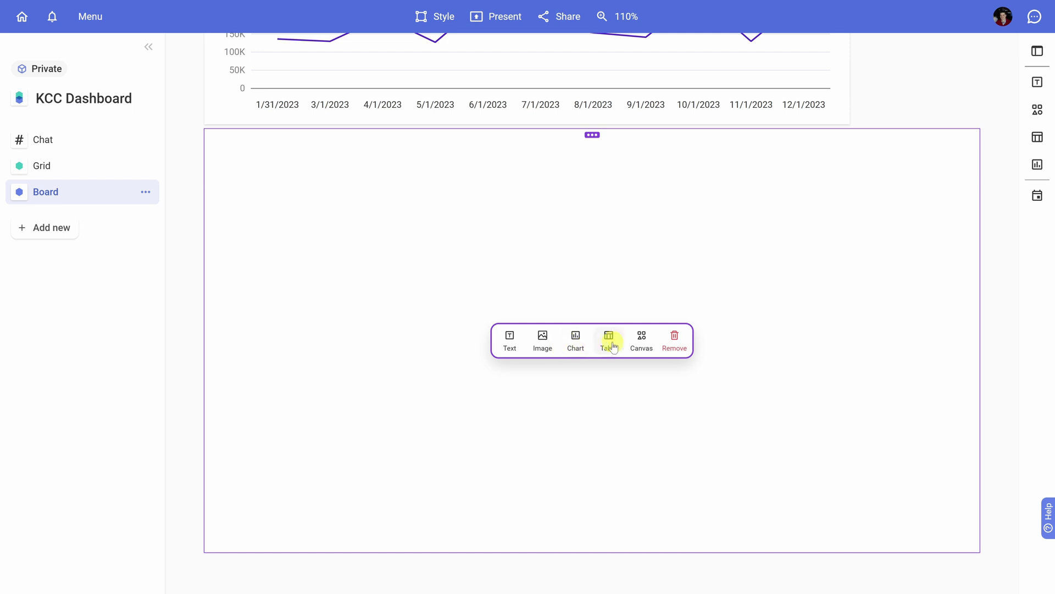
click(580, 344)
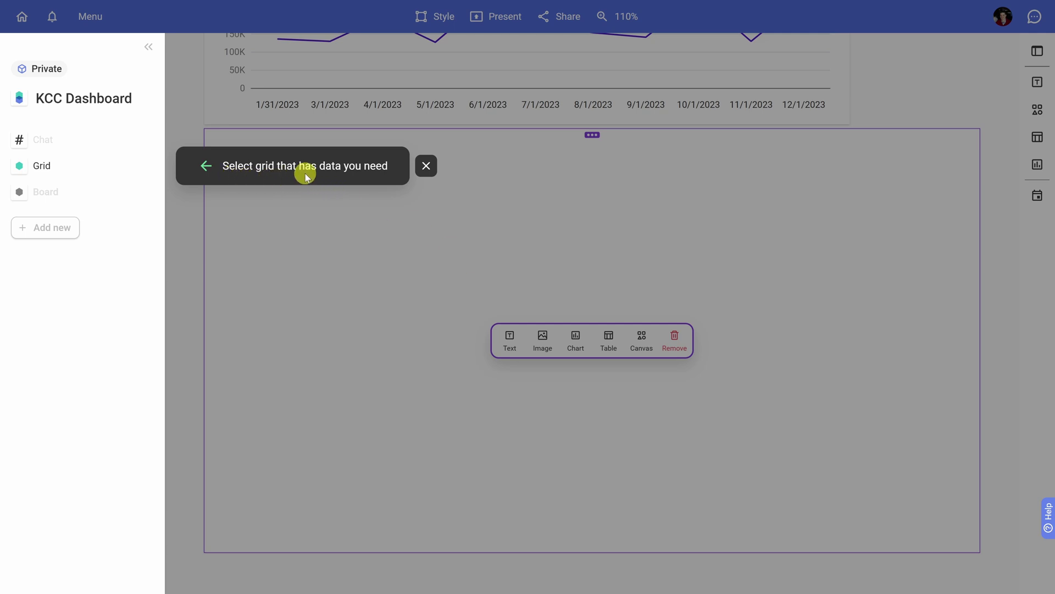
click(79, 165)
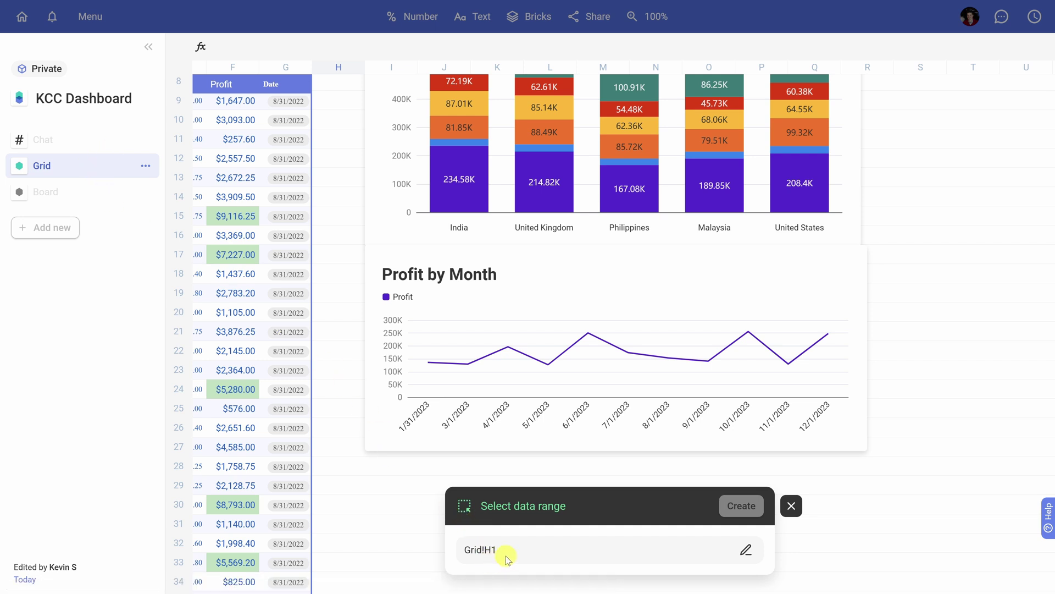
click(226, 158)
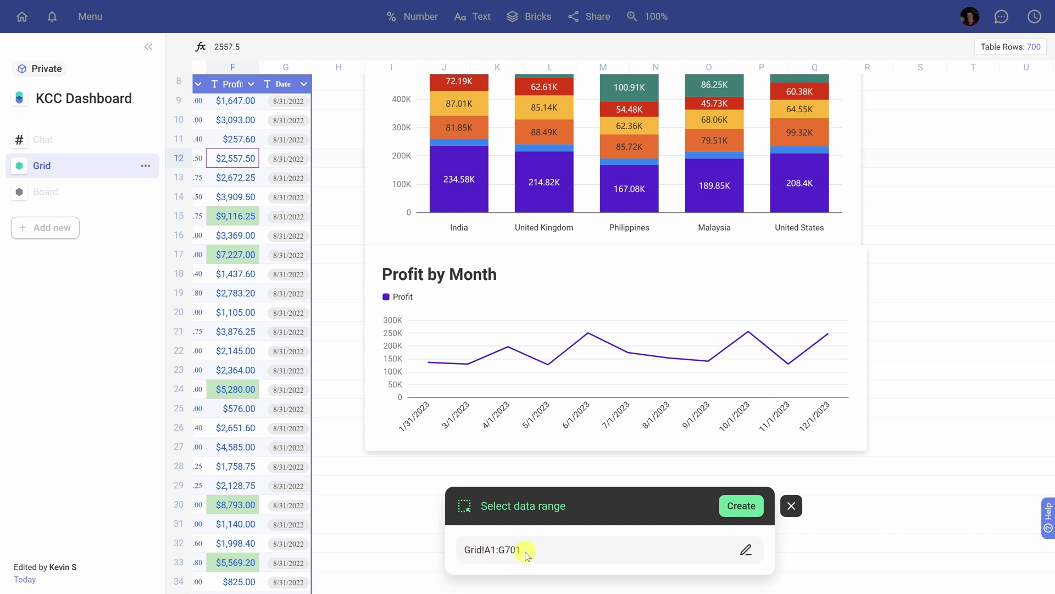
click(741, 506)
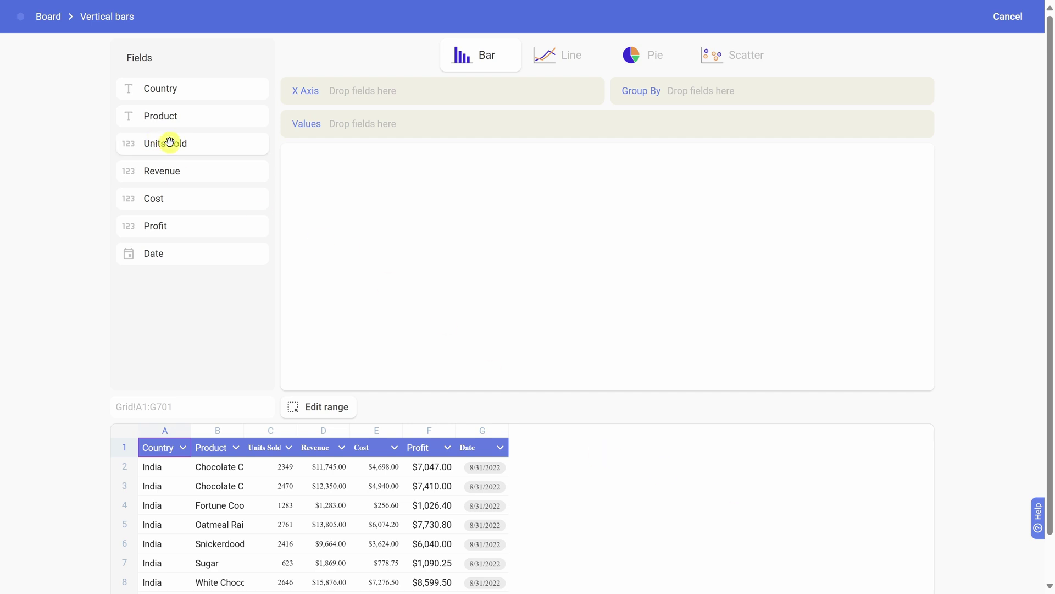
- Assign Units Sold to the chart's values and Date to its X axis, and sort the source data by Date in ascending order
drag(171, 144, 408, 127)
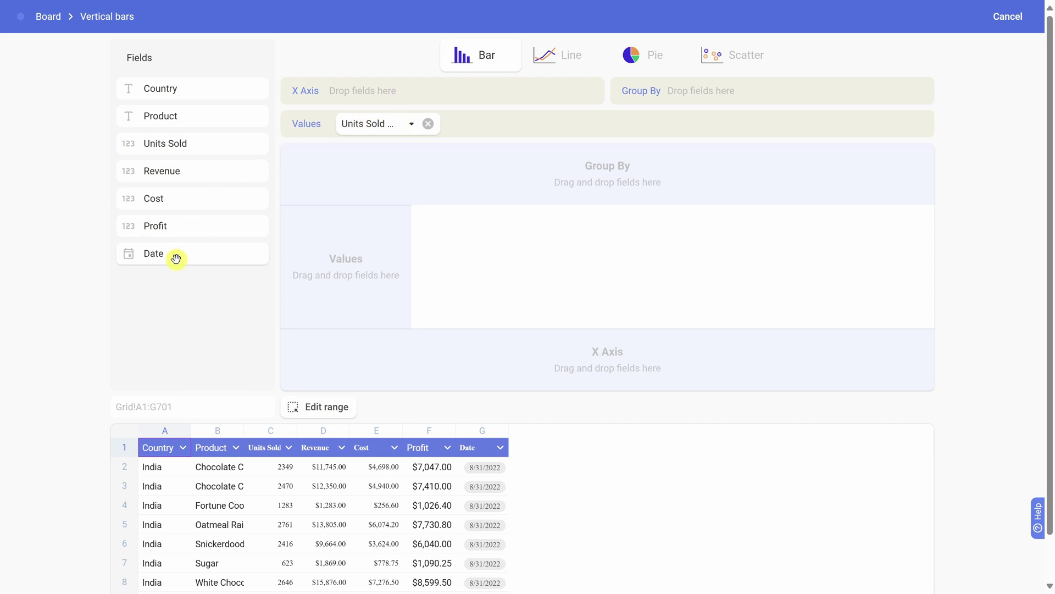
drag(187, 252, 388, 98)
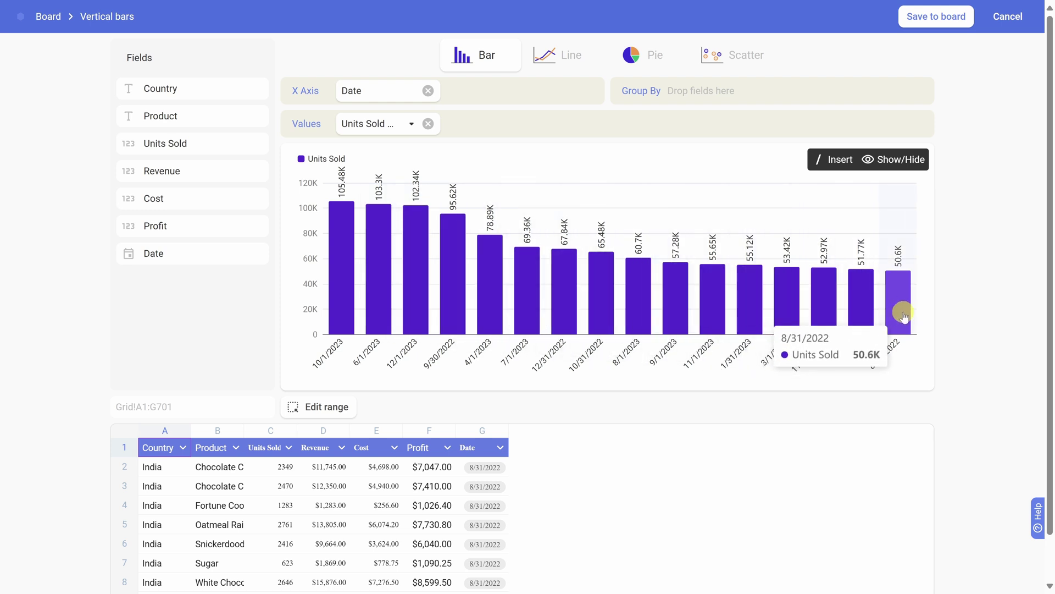
click(500, 447)
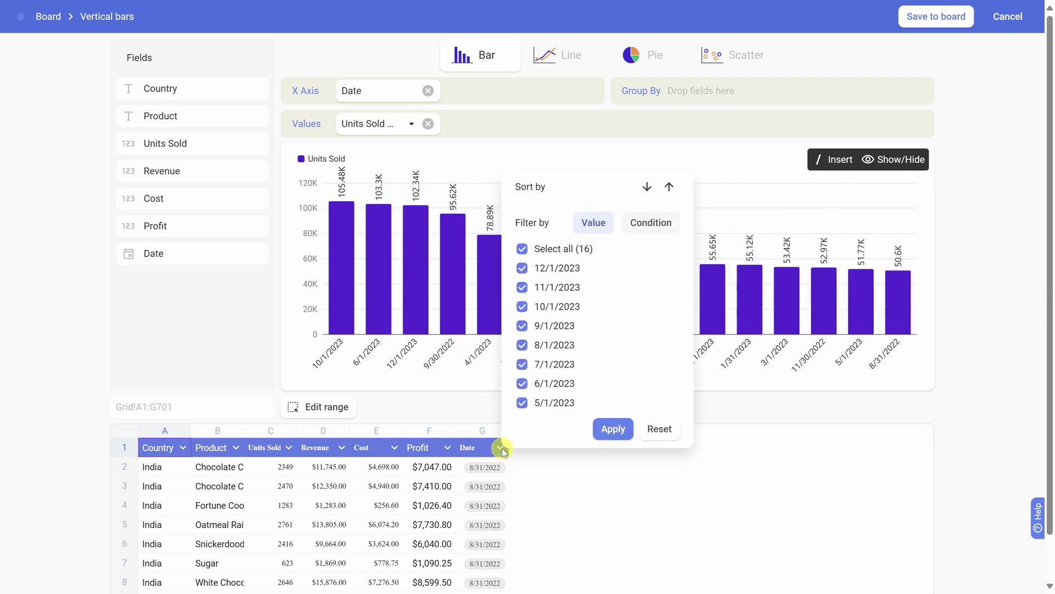
click(671, 188)
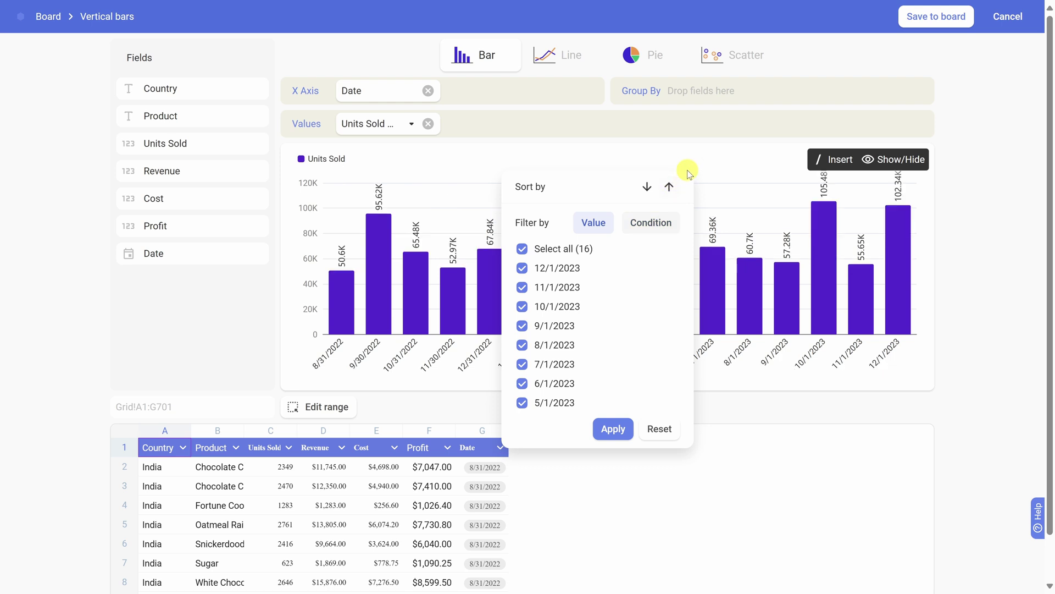
click(615, 428)
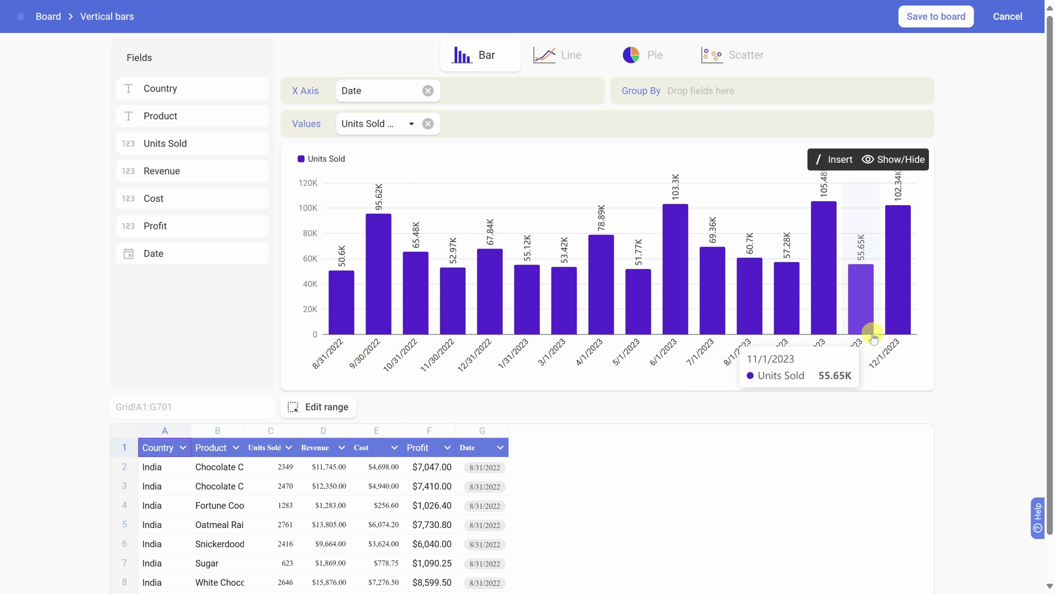
- Change the Units Sold chart's type to Line and save it to the board
click(561, 65)
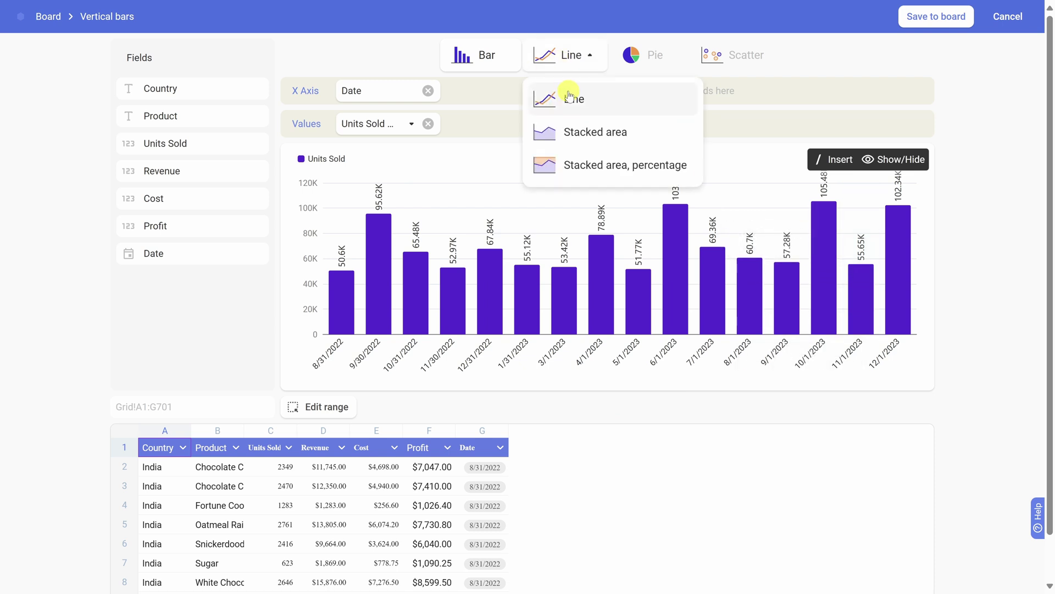
click(571, 95)
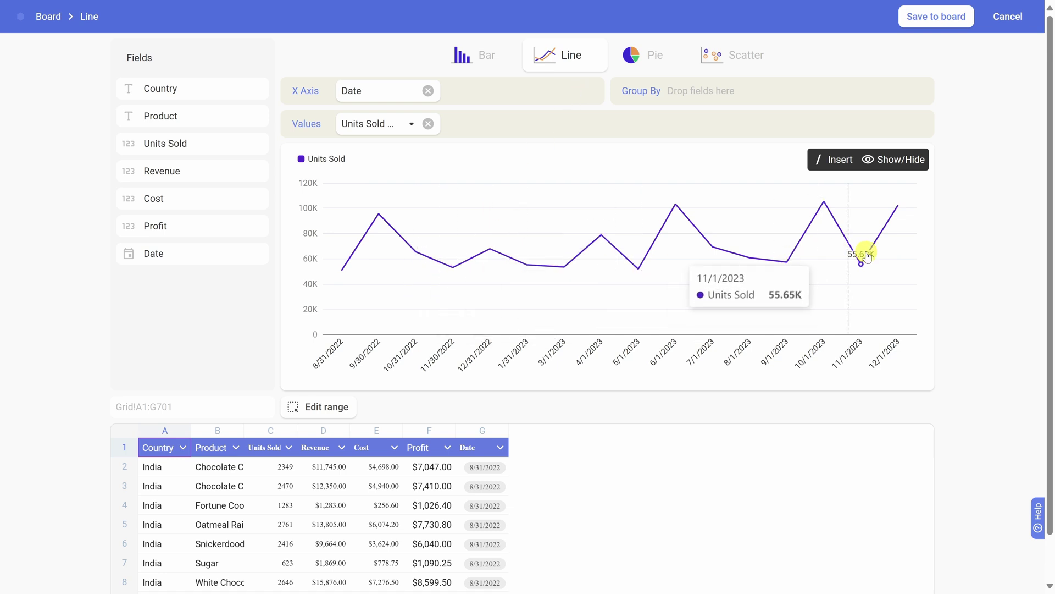
click(933, 25)
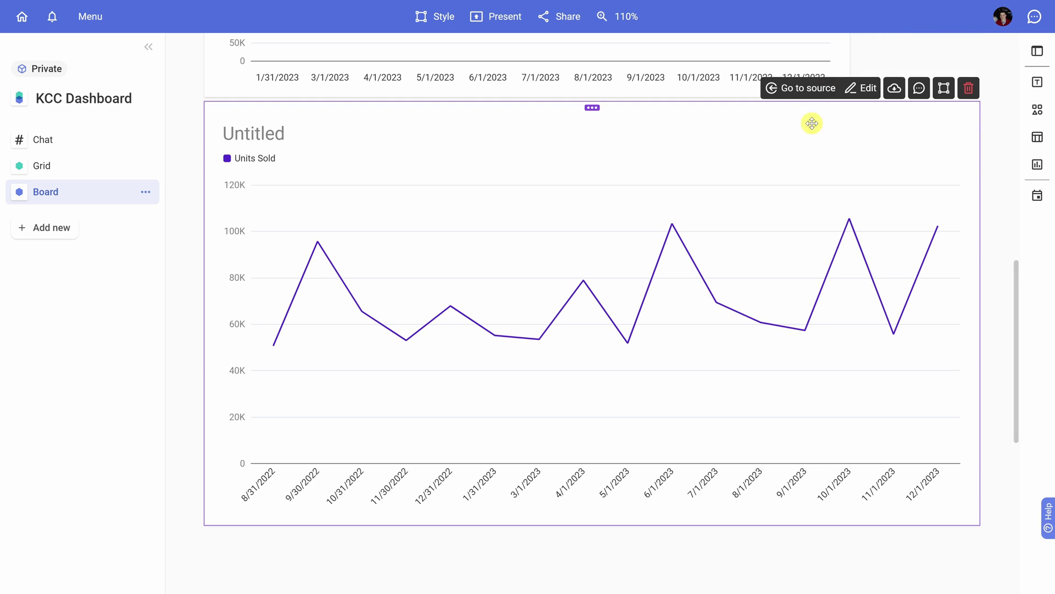
- Title the new units sold line chart "Units Sold by Month"
click(255, 140)
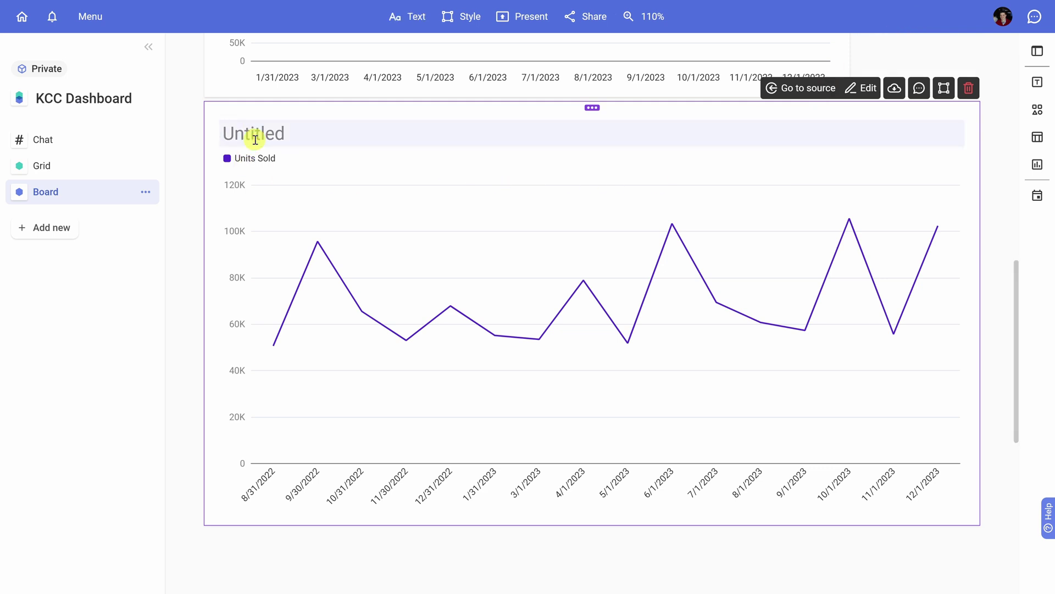
text(Units Sold by Month)
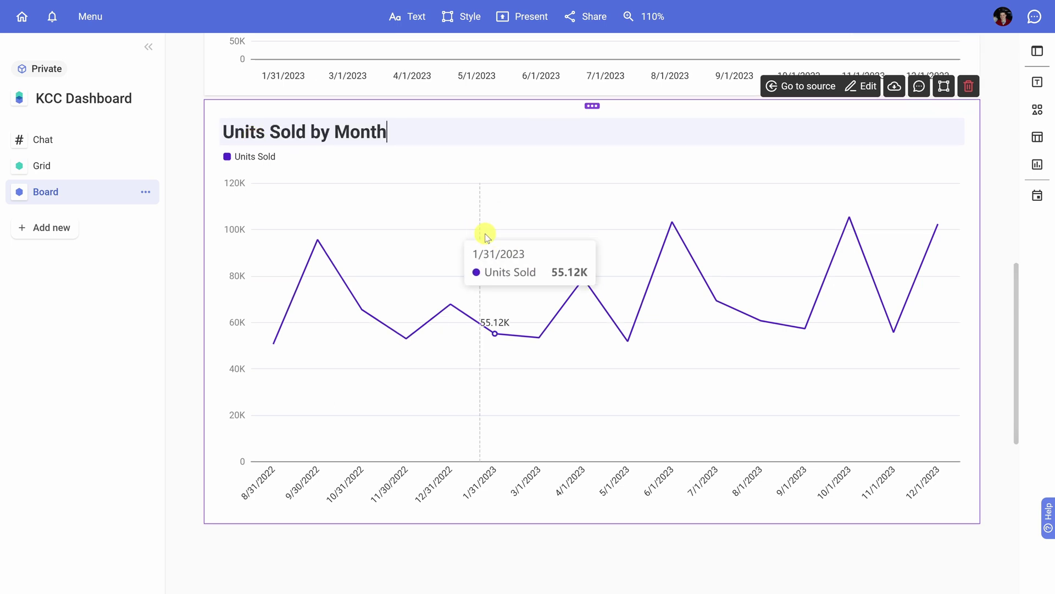
- Widen the Profit by Country and Product chart to the full board width and make it slightly shorter
scroll(519, 278, up, 8)
scroll(558, 372, up, 4)
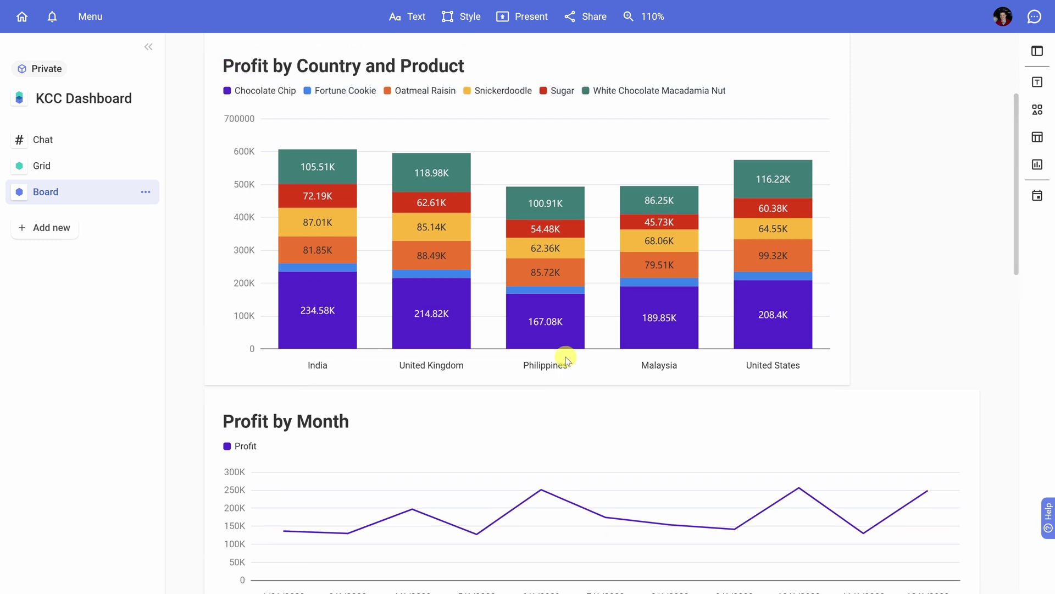
scroll(517, 278, down, 1)
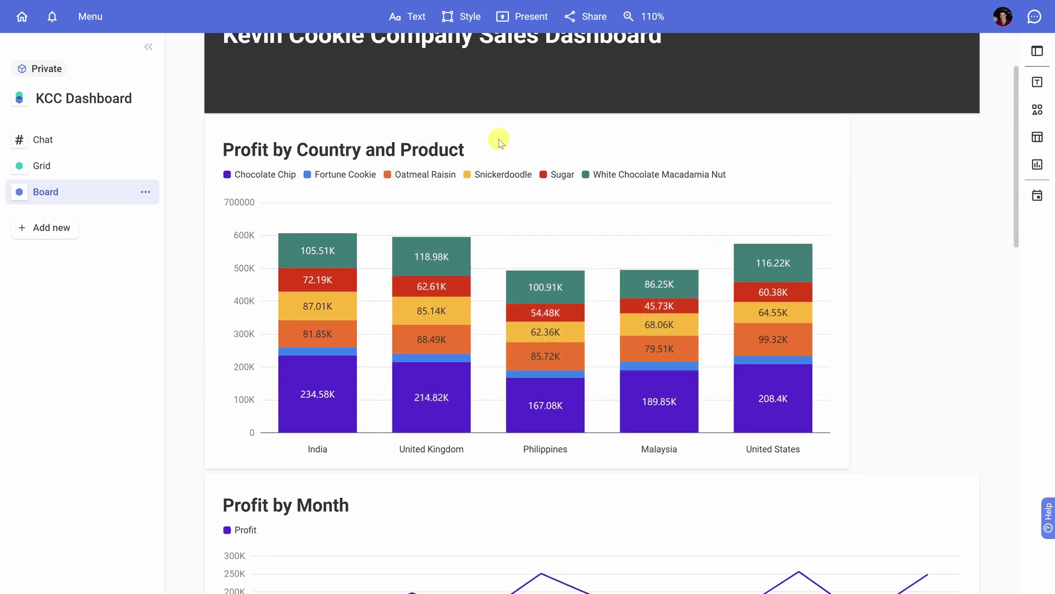
click(528, 132)
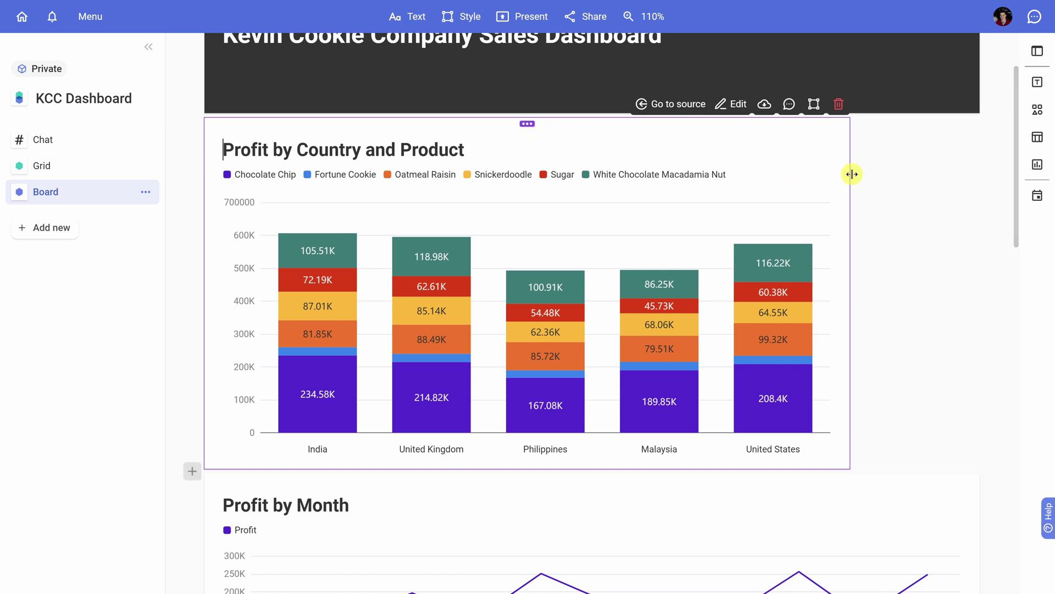
drag(849, 174, 973, 178)
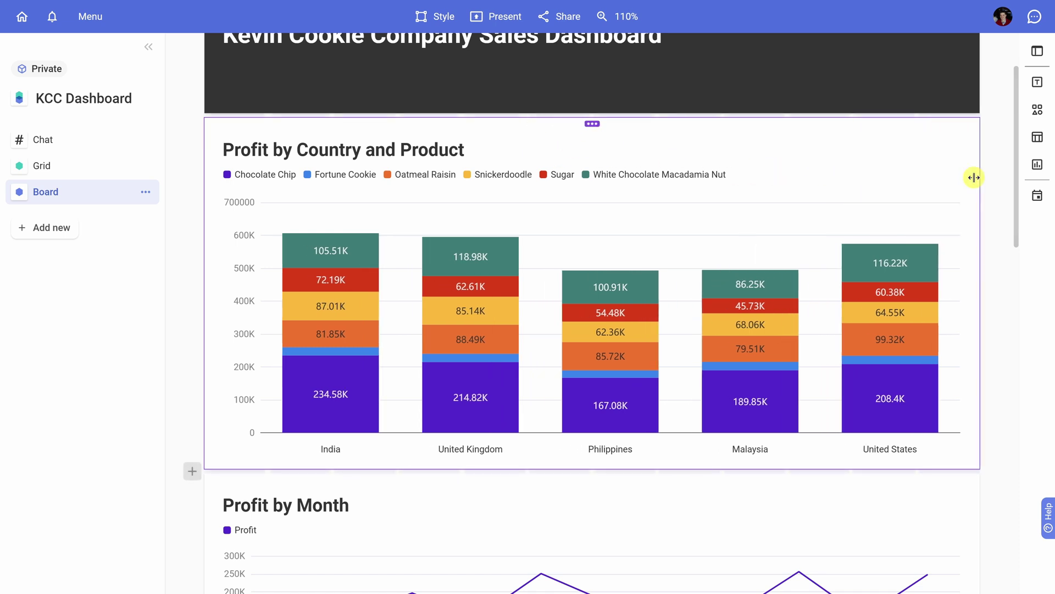
drag(566, 470, 581, 434)
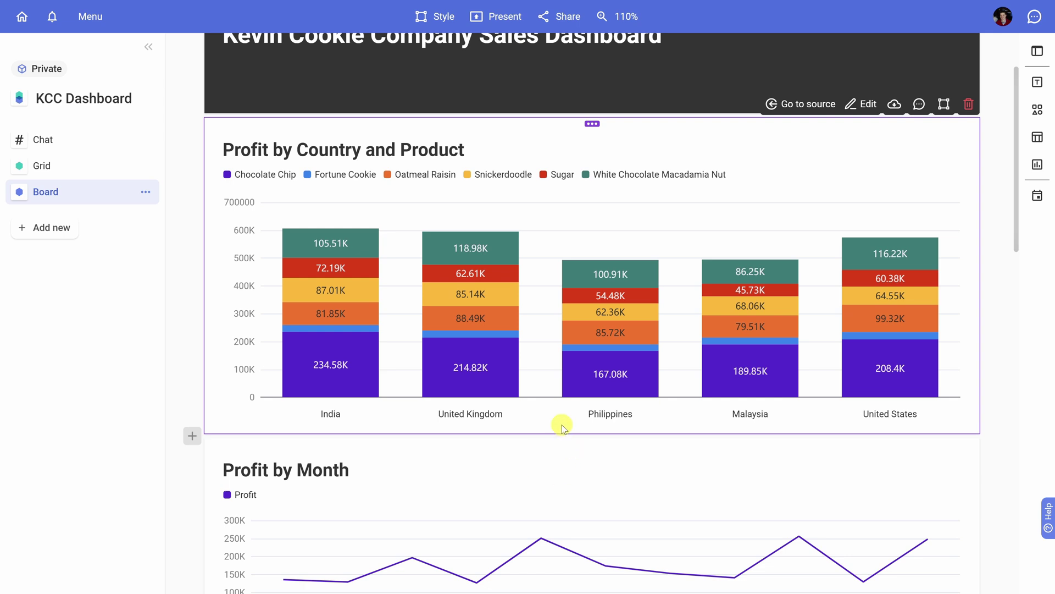
- Place the Units Sold by Month chart beside Profit by Month so both share one row of the board
scroll(561, 423, down, 4)
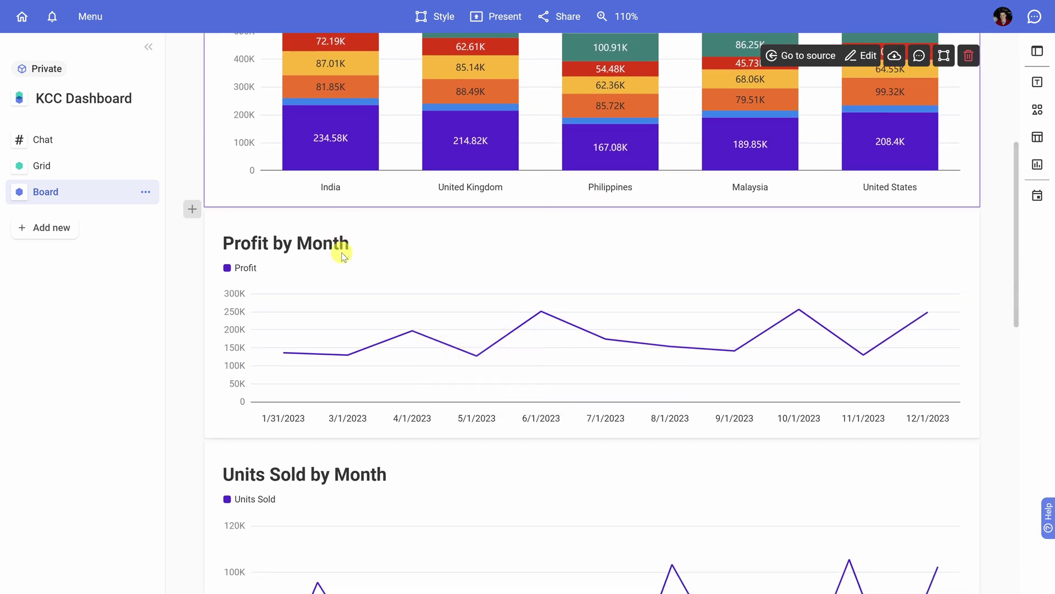
scroll(349, 256, down, 4)
scroll(362, 272, down, 1)
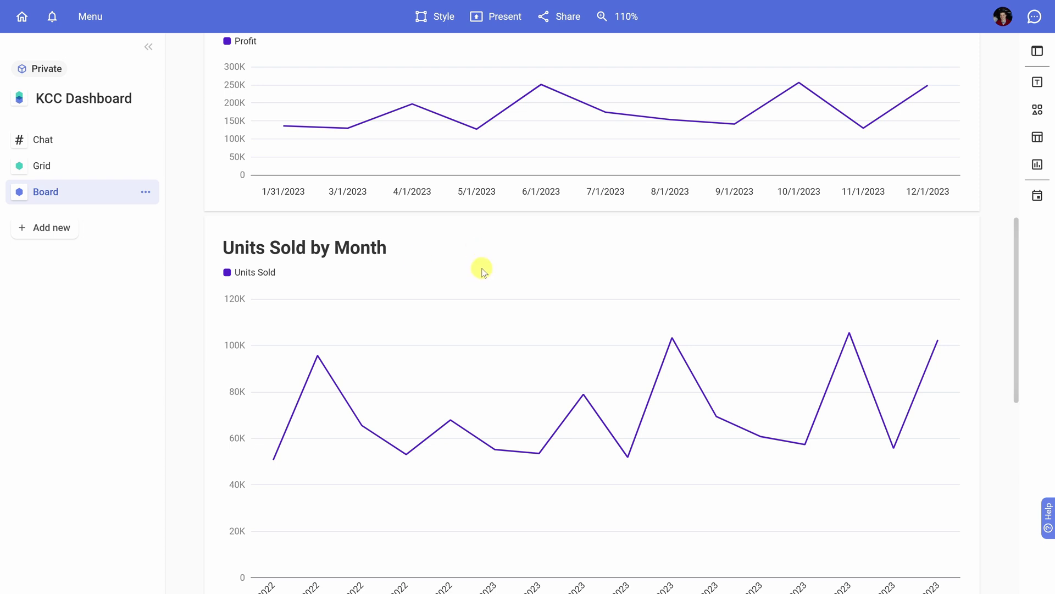
scroll(483, 273, up, 1)
scroll(263, 510, up, 1)
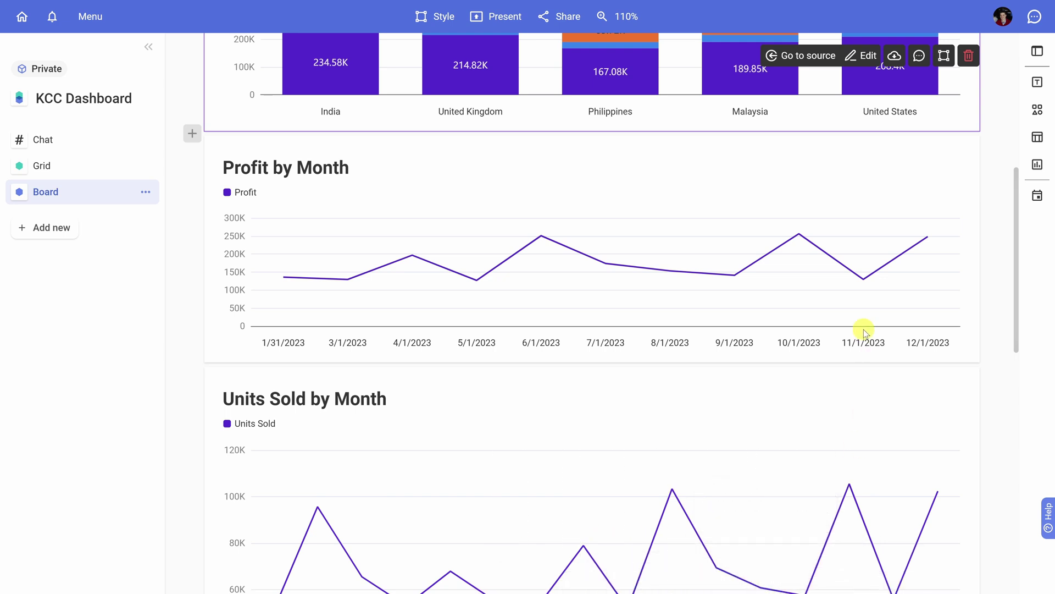
drag(536, 388, 493, 432)
drag(357, 299, 974, 219)
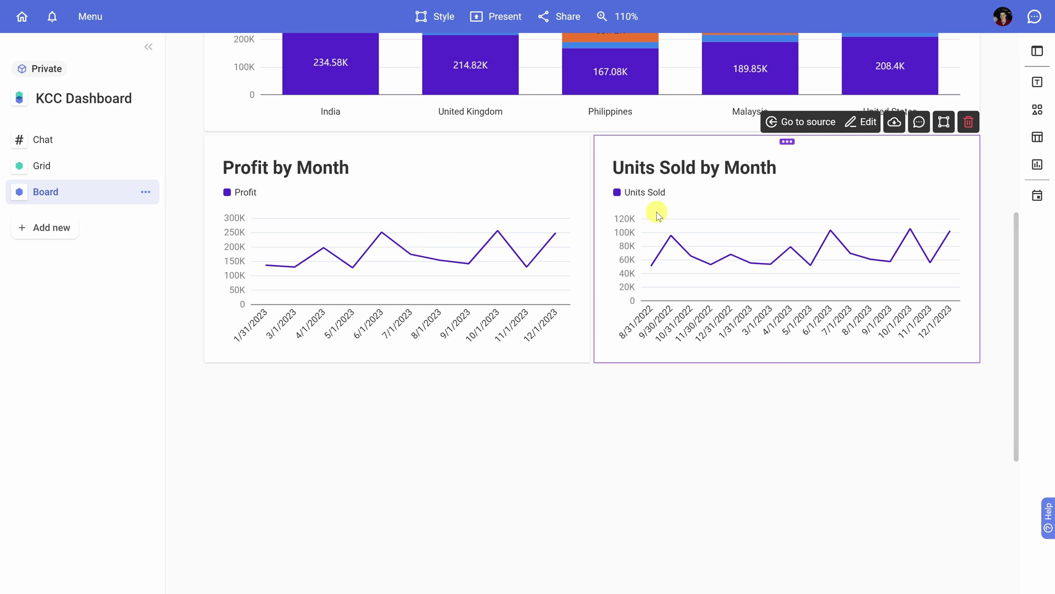
scroll(687, 286, up, 3)
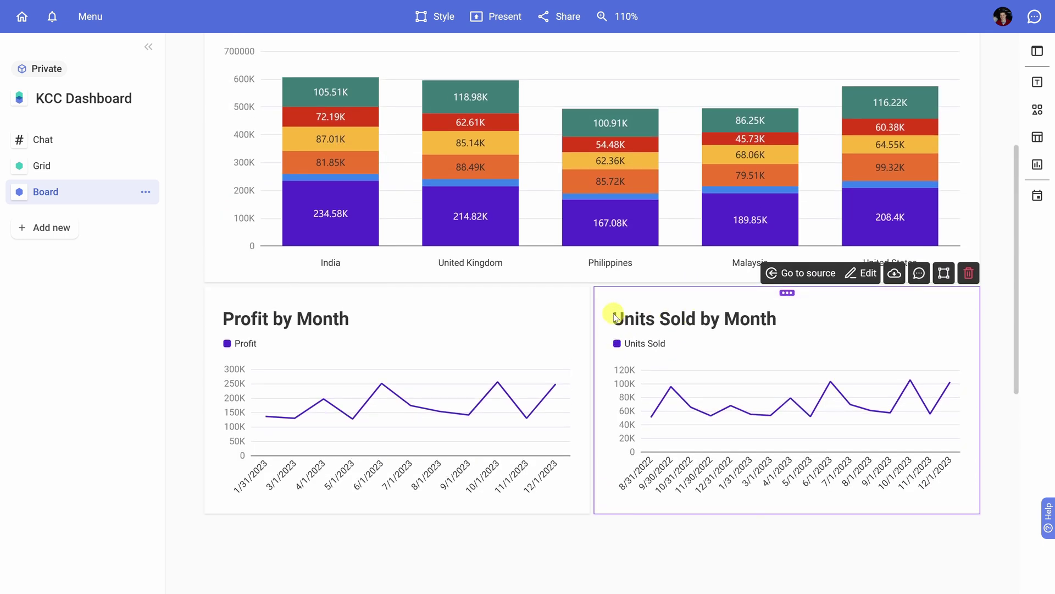
click(616, 318)
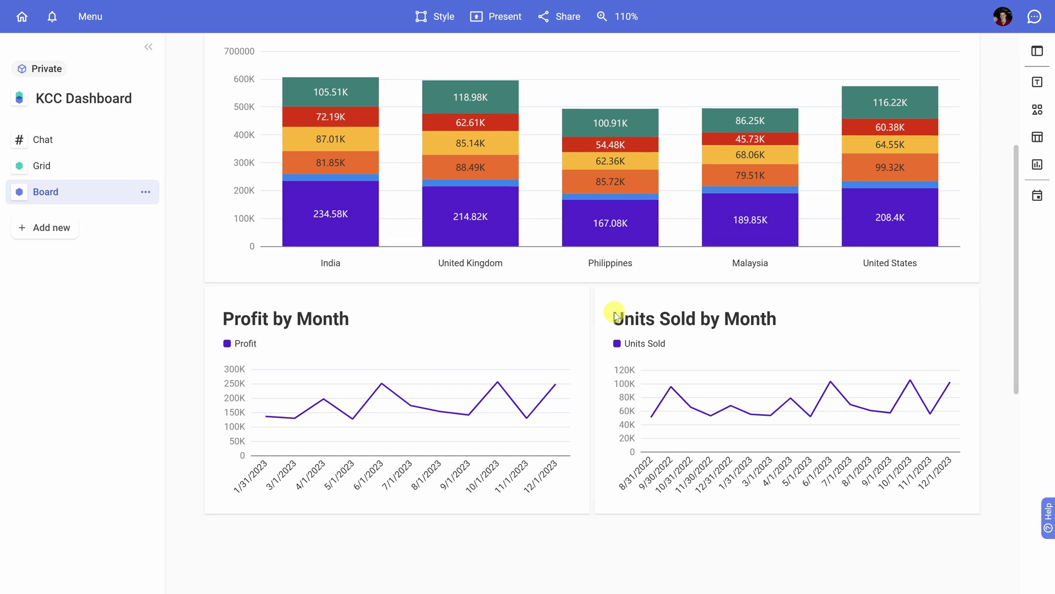
- Hide every product except Chocolate Chip in the Profit by Country and Product chart
scroll(615, 311, up, 5)
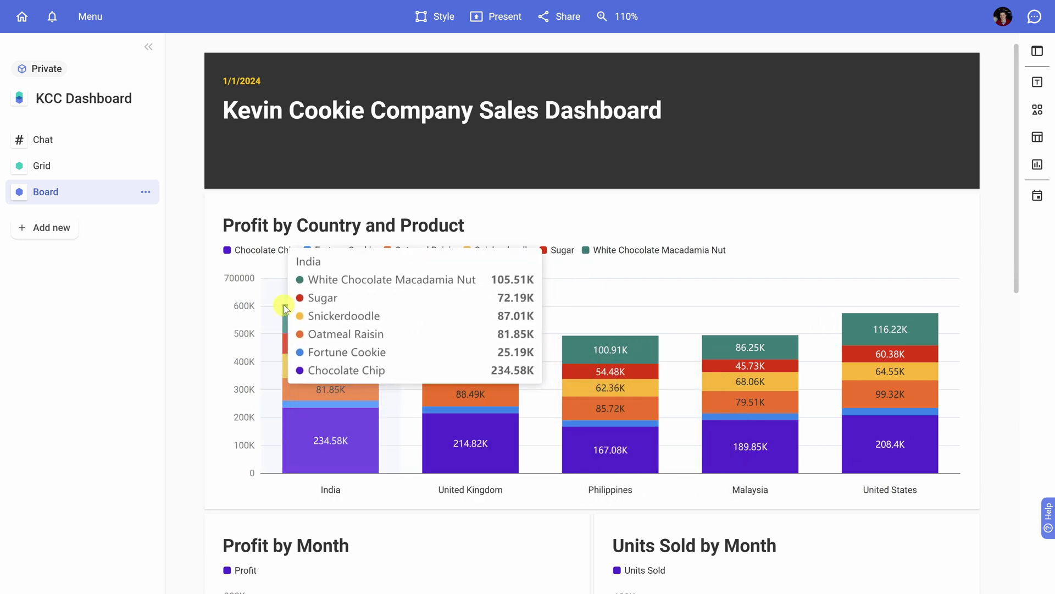
click(613, 252)
click(560, 250)
click(498, 250)
click(423, 250)
click(366, 252)
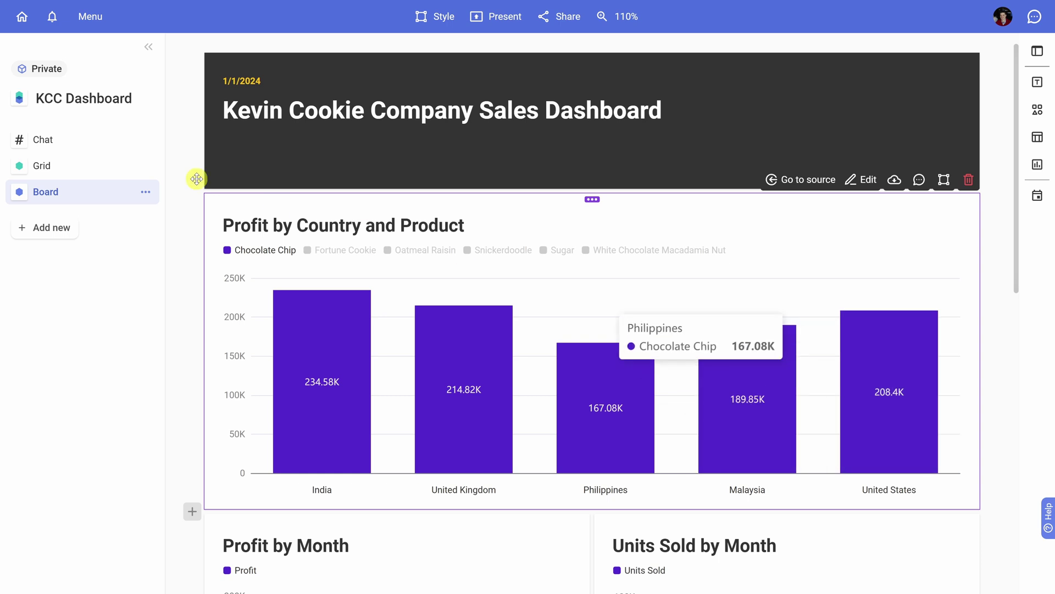
- Set the profit of the first India Chocolate Chip row in the grid's sales table to 500000
click(79, 167)
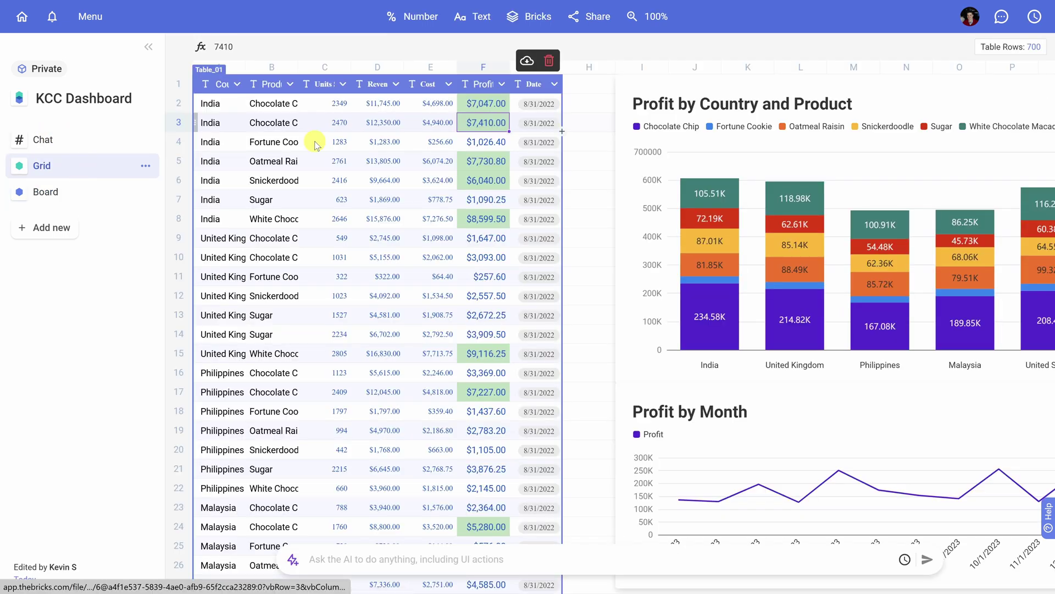
drag(226, 106, 490, 106)
click(491, 107)
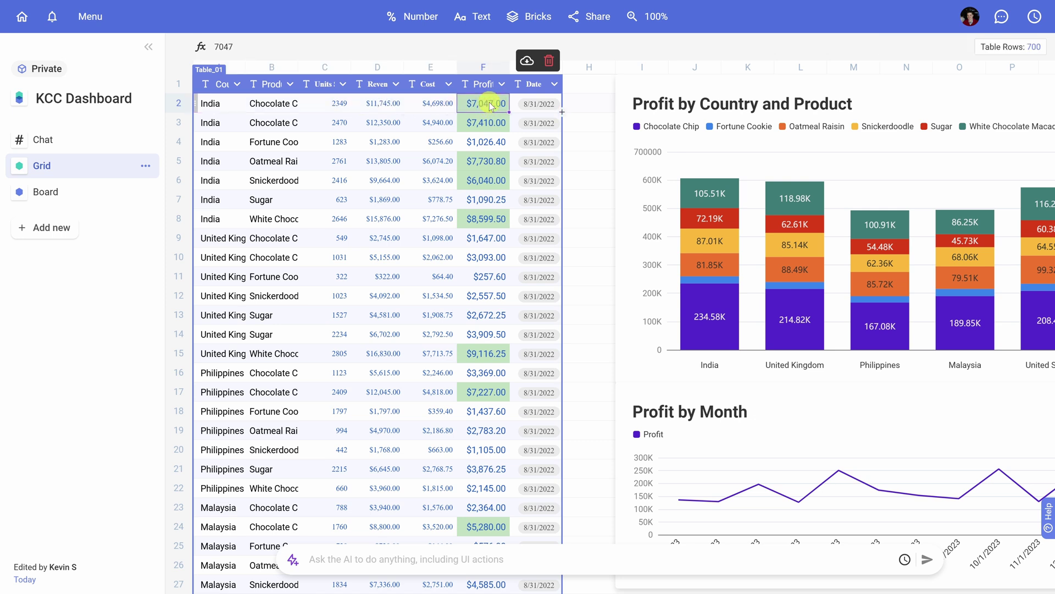
text(500000)
key(Return)
mouse_move(701, 275)
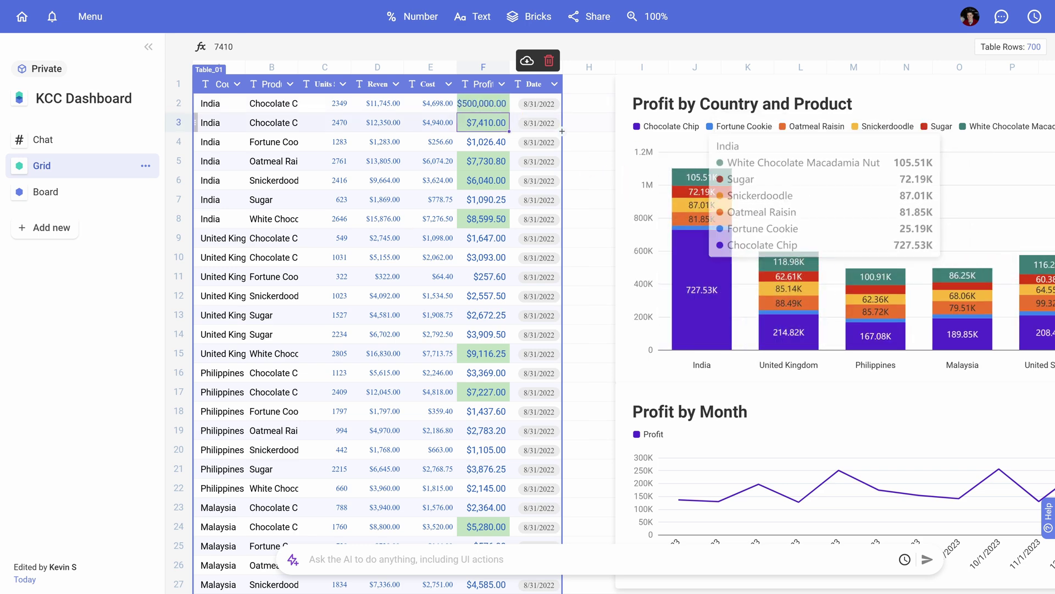
- Return to the board and check how its charts reflect the edited profit value
click(79, 192)
mouse_move(307, 396)
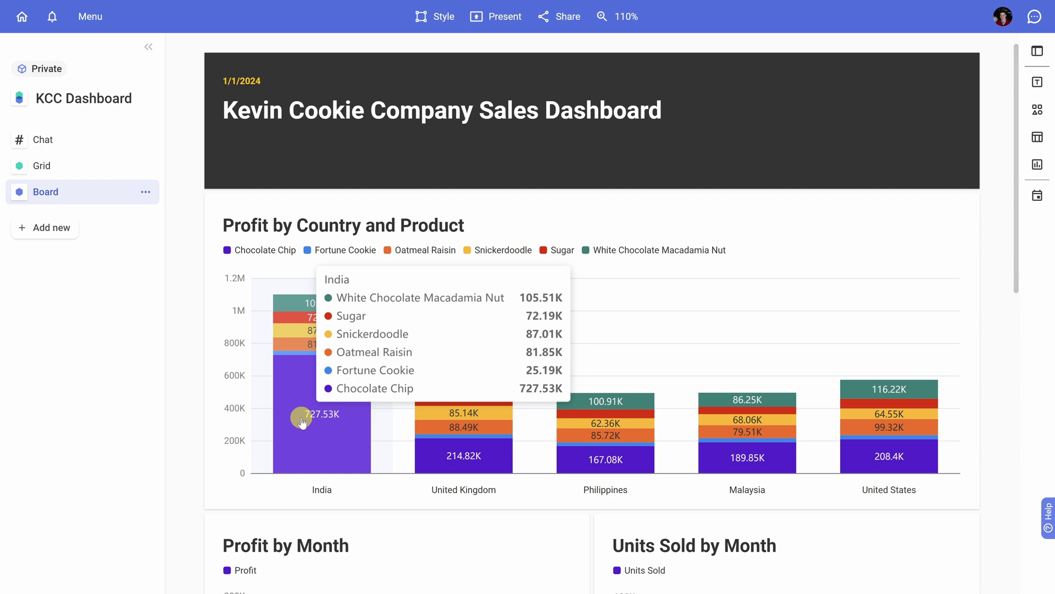
scroll(308, 422, up, 1)
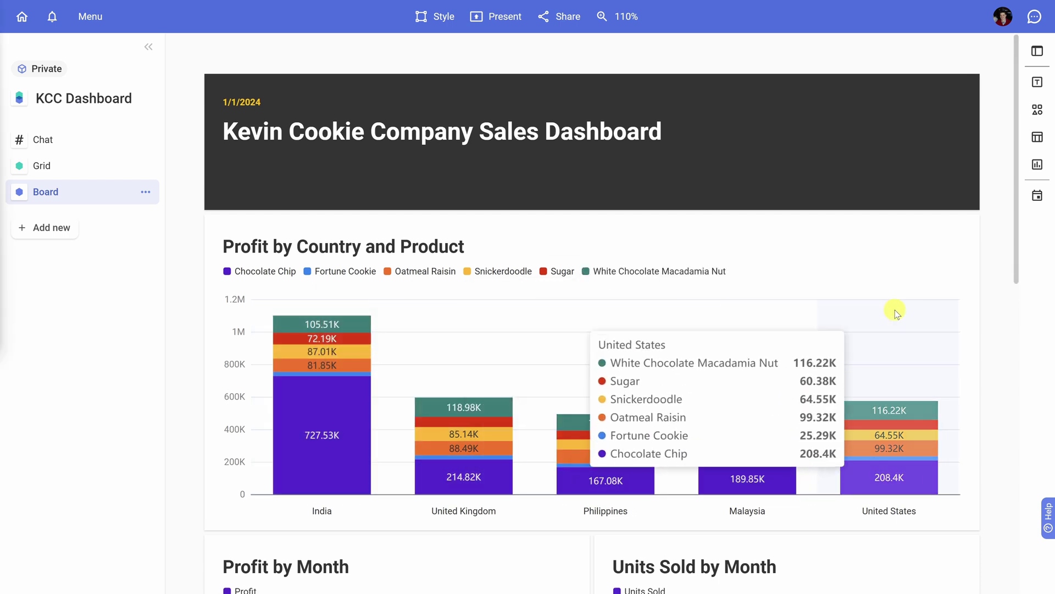
scroll(998, 324, down, 5)
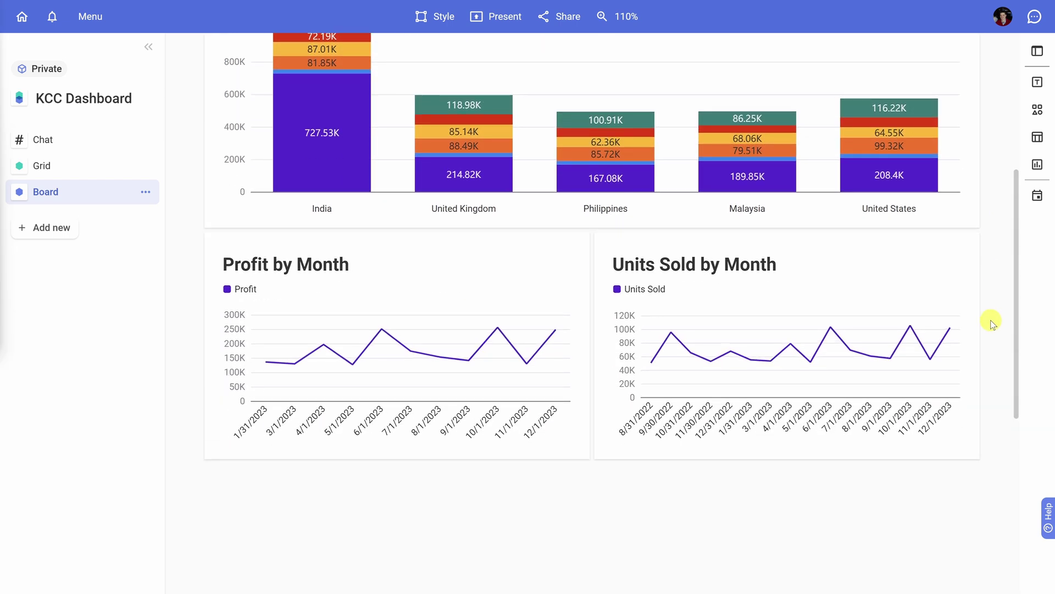
scroll(992, 341, up, 5)
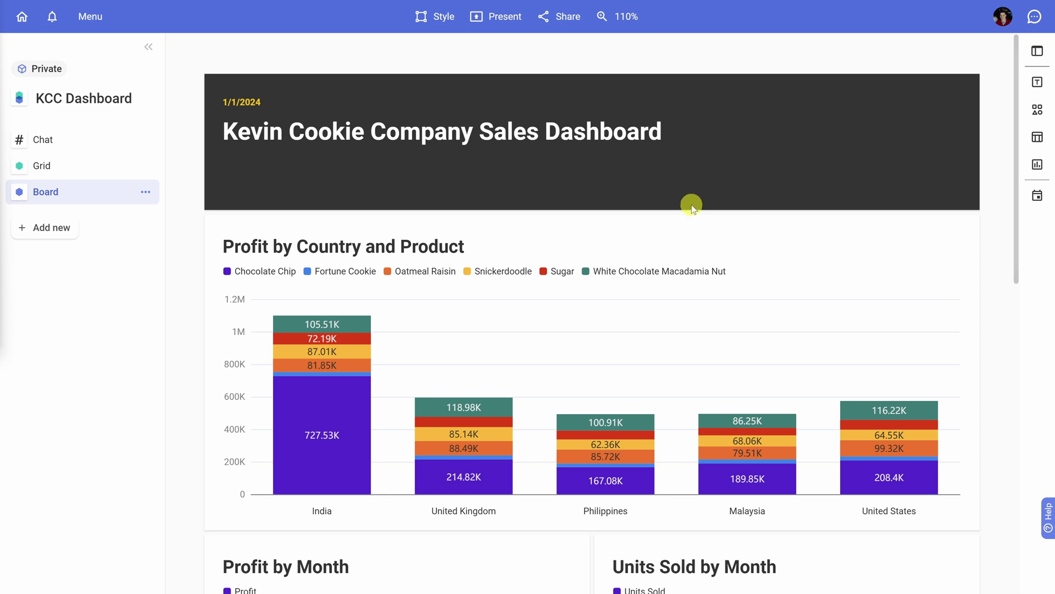
- Present the board full screen, page through all its slides, and exit the presentation
click(495, 17)
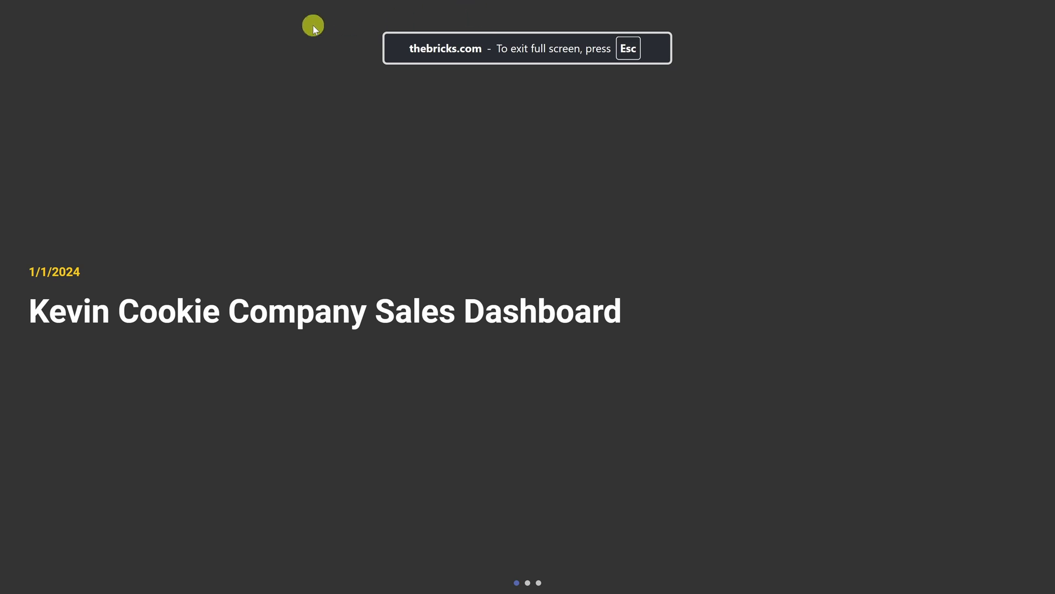
click(579, 350)
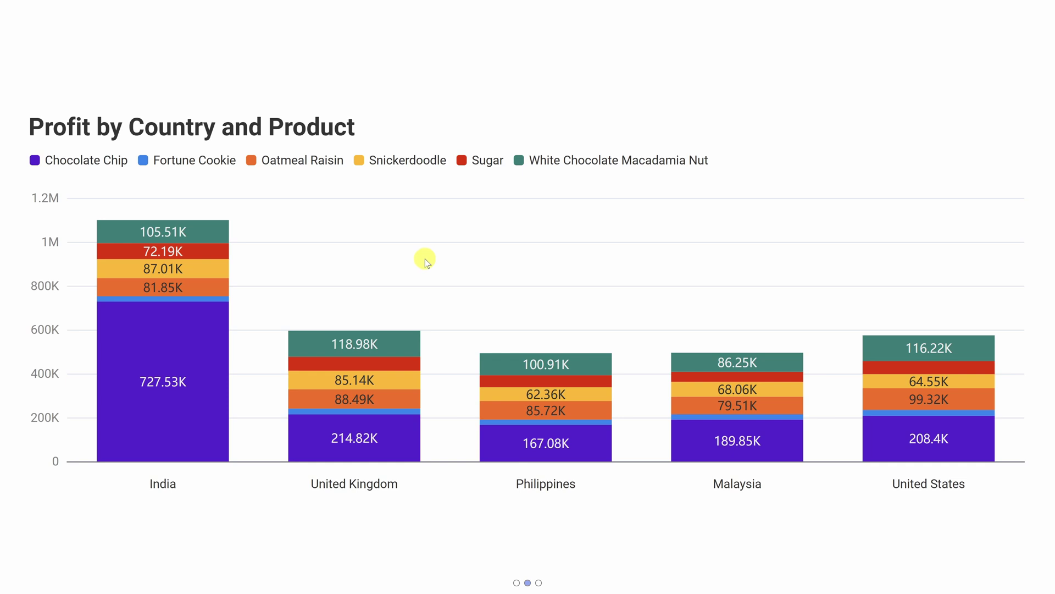
click(832, 234)
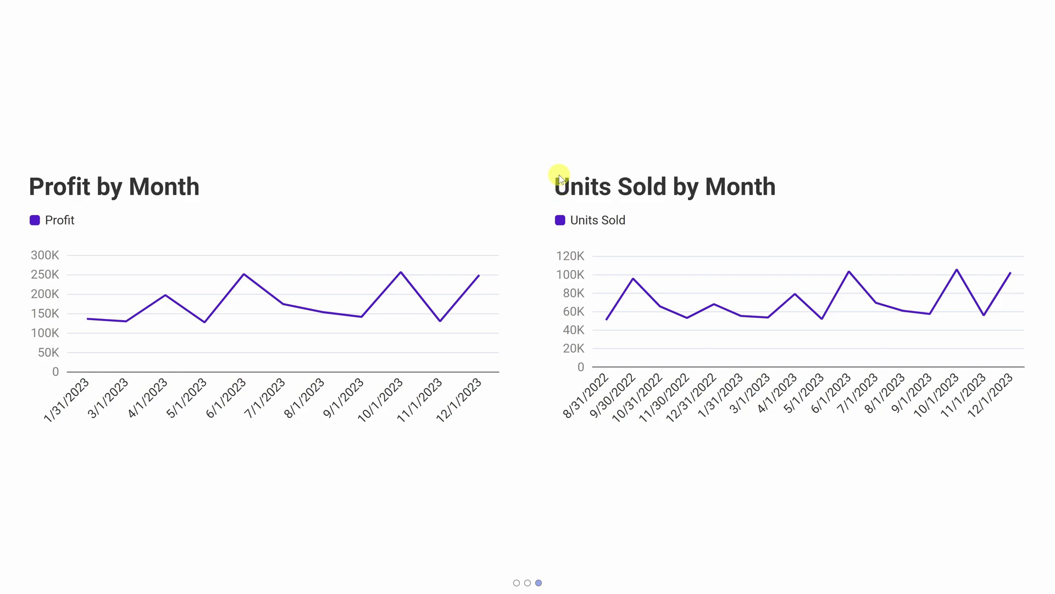
key(Escape)
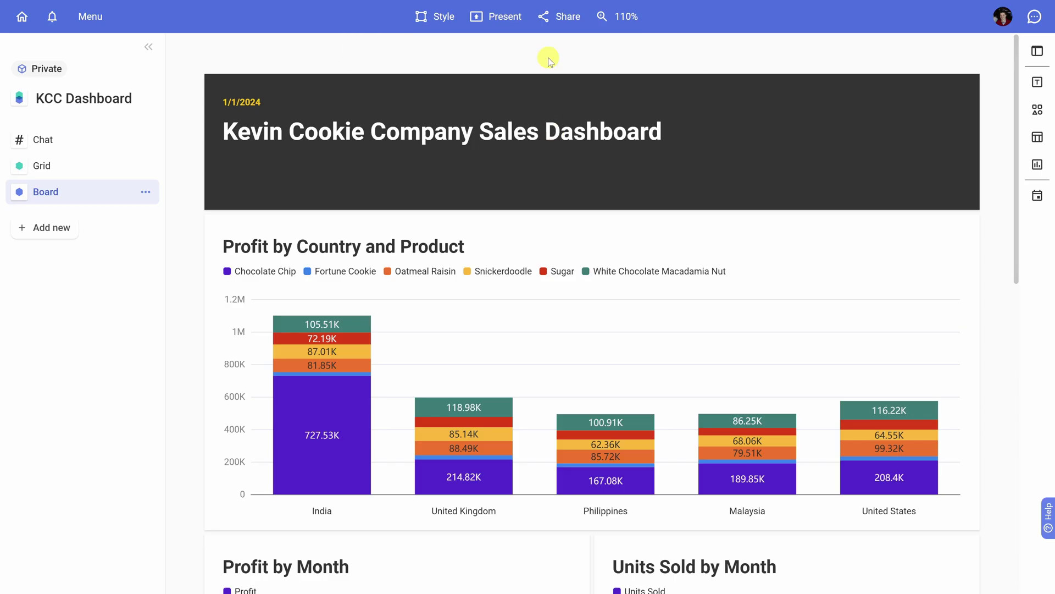
- Open the board's sharing options and look at the permission choices for people being invited
click(563, 22)
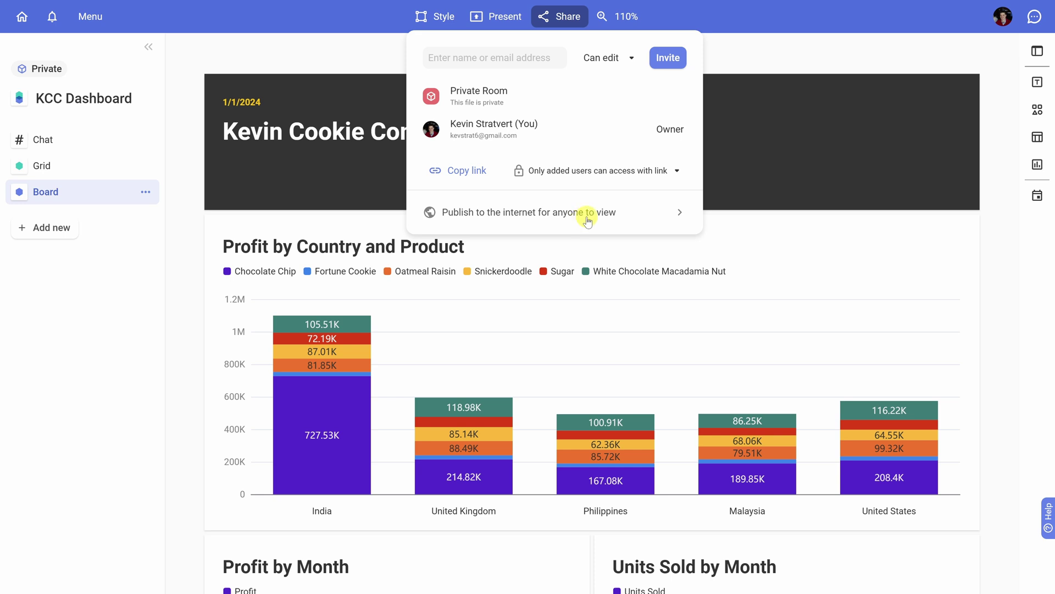
click(629, 59)
click(654, 85)
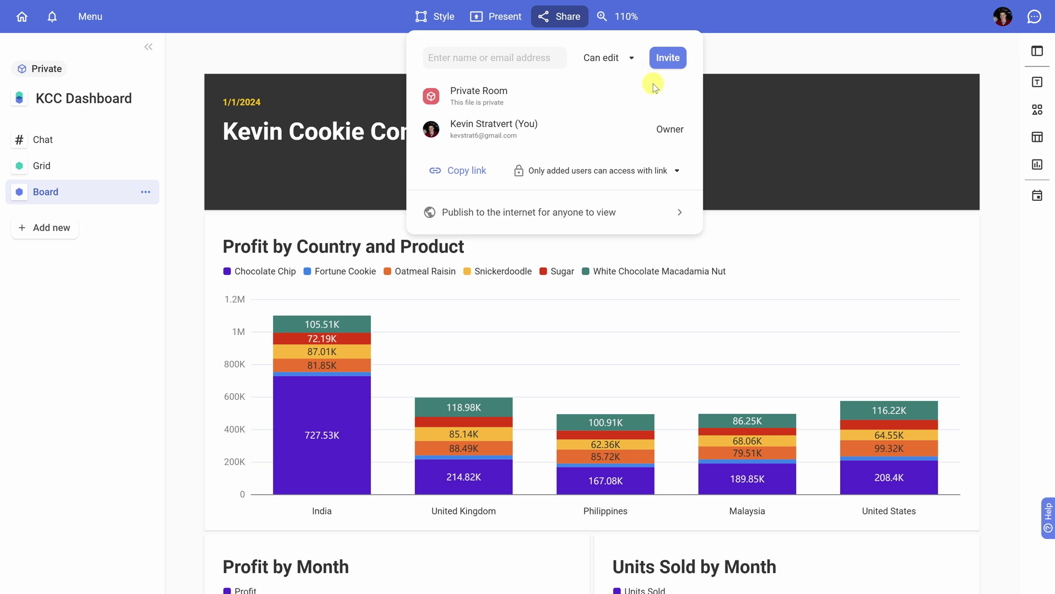